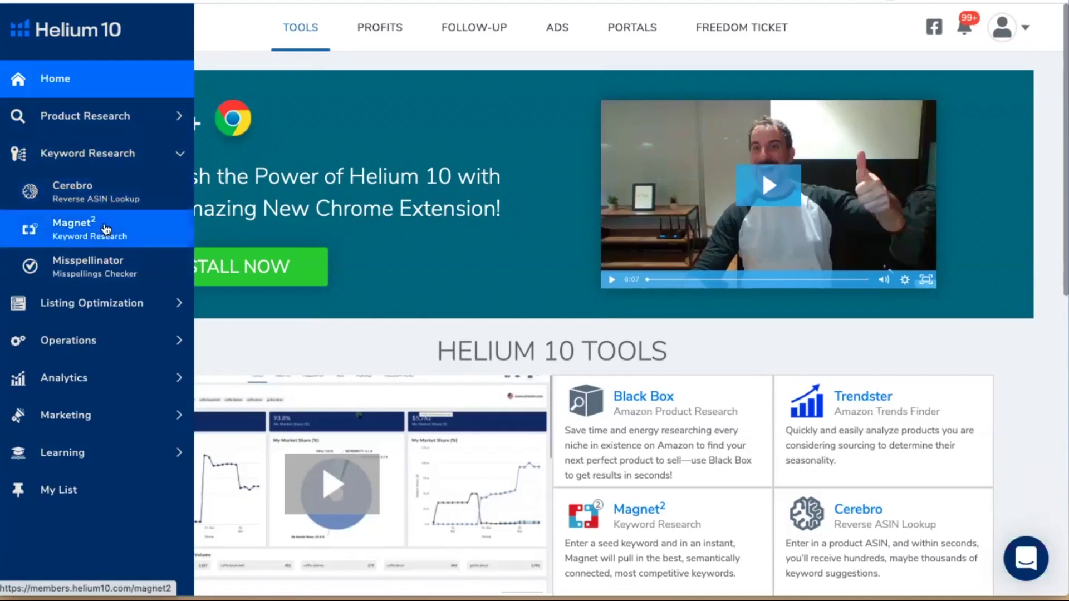
# Step: Open Magnet and load the keyword results for "mens sunglasses" from the search history
pyautogui.click(100, 230)
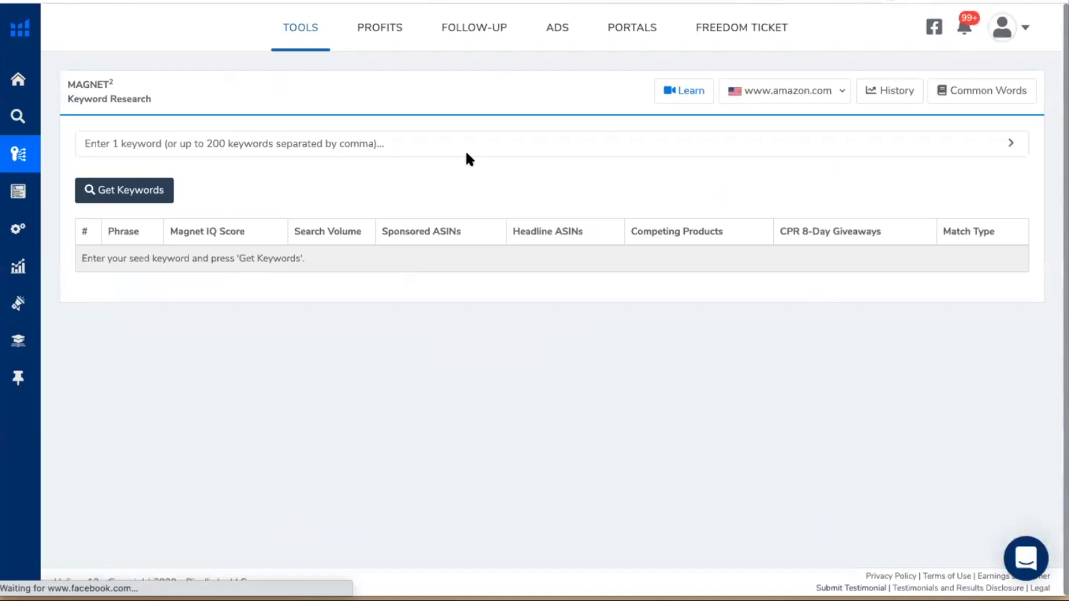
pyautogui.click(425, 146)
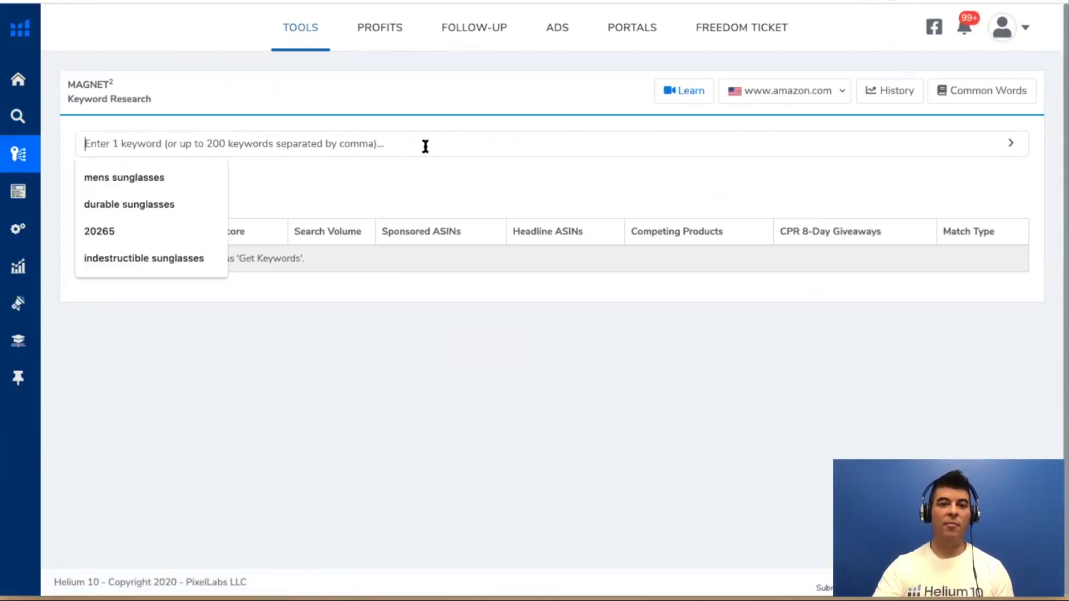
pyautogui.click(136, 177)
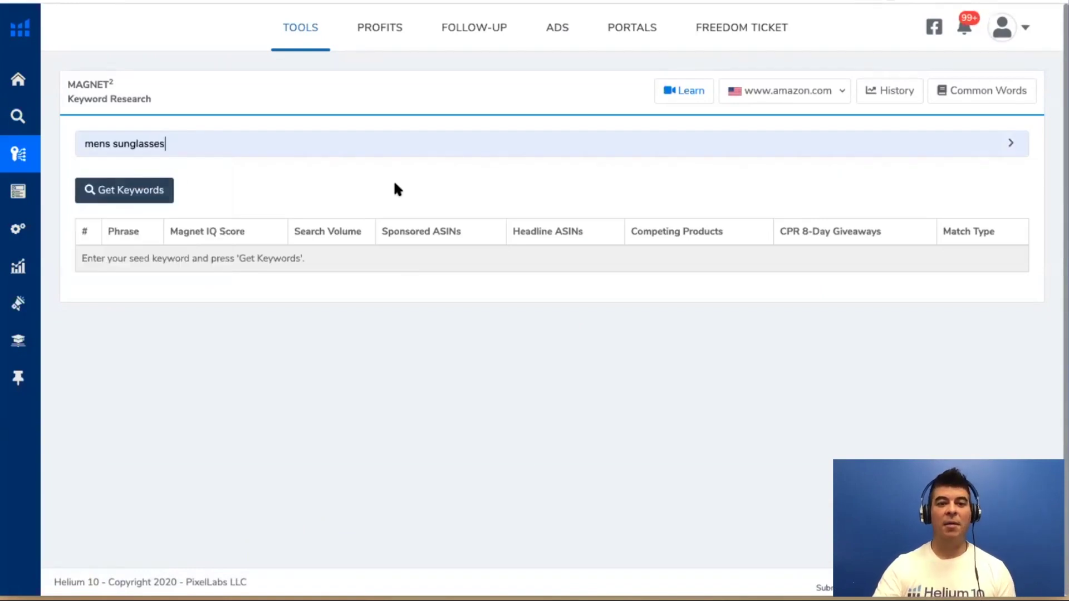
pyautogui.click(134, 194)
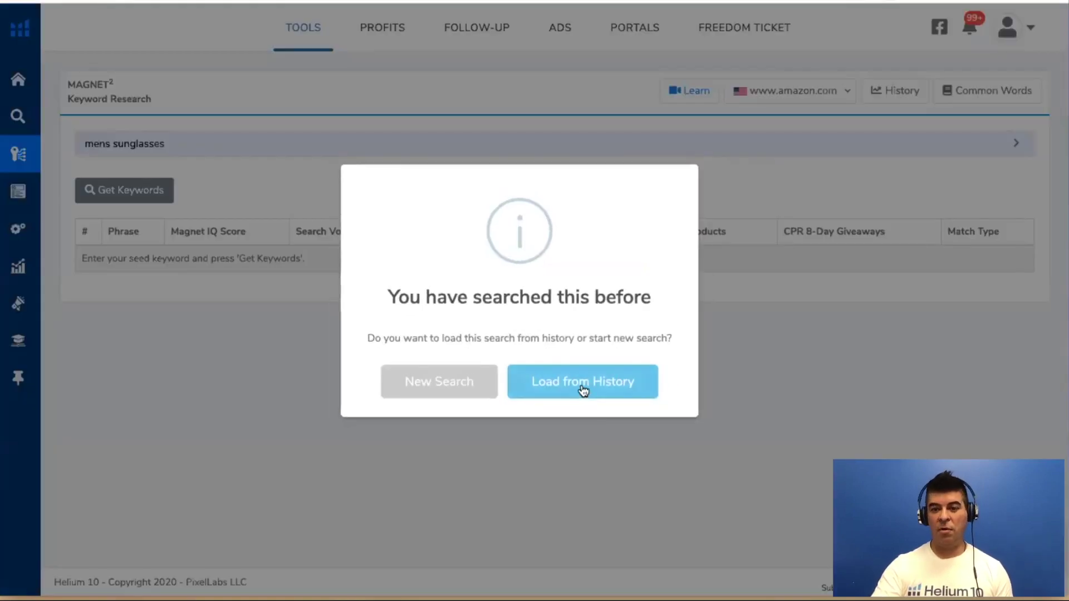
pyautogui.click(583, 391)
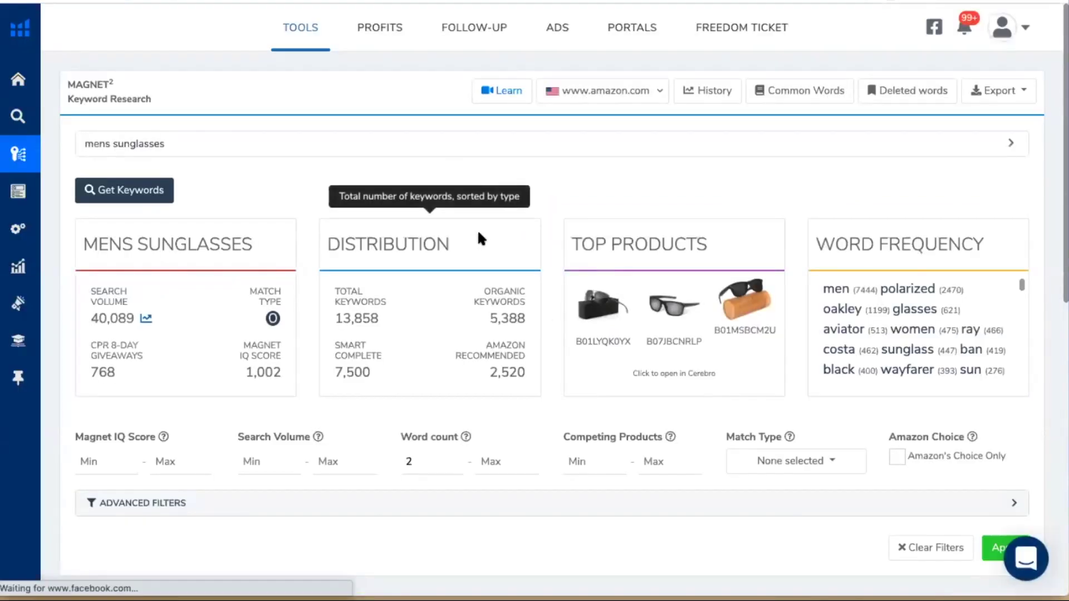
# Step: Examine the keyword summary for mens sunglasses and the table of related phrases with their IQ scores and search volumes
pyautogui.scroll(-3, 480, 159)
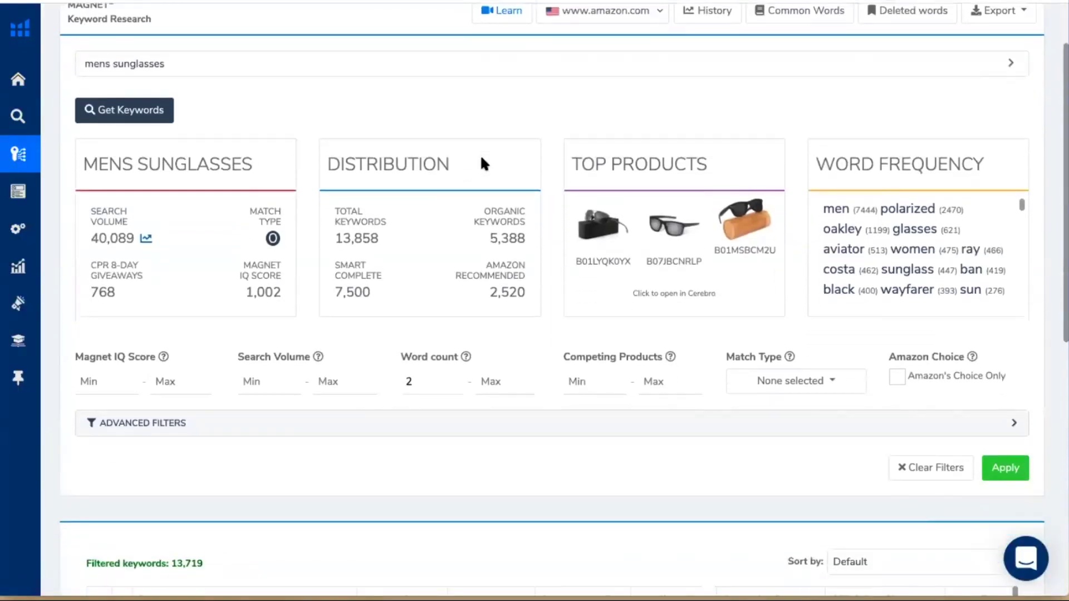
pyautogui.scroll(1, 482, 163)
pyautogui.scroll(1, 482, 163)
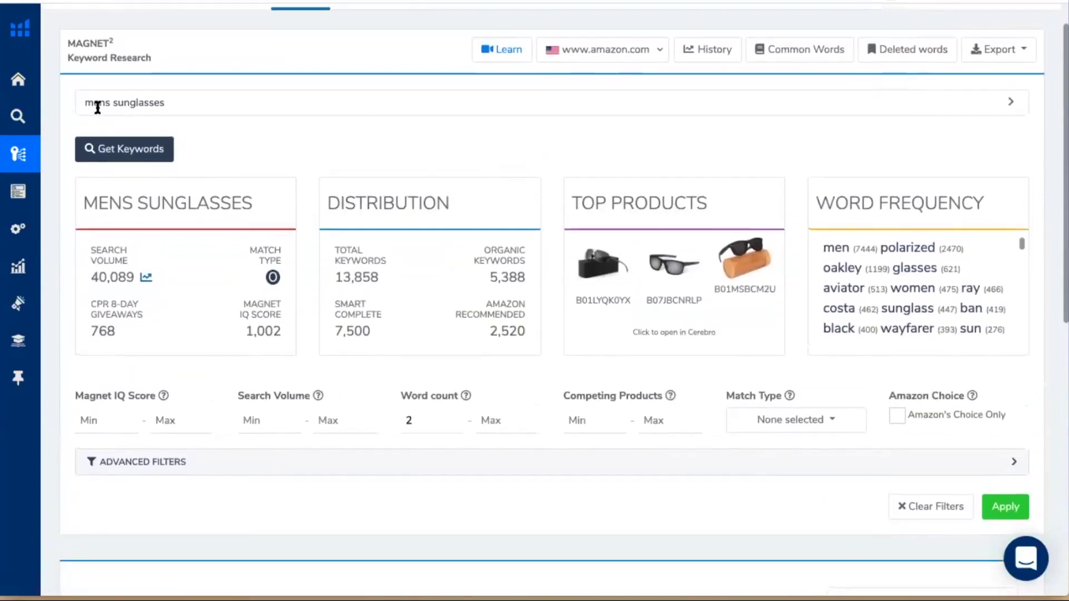
pyautogui.scroll(-8, 427, 136)
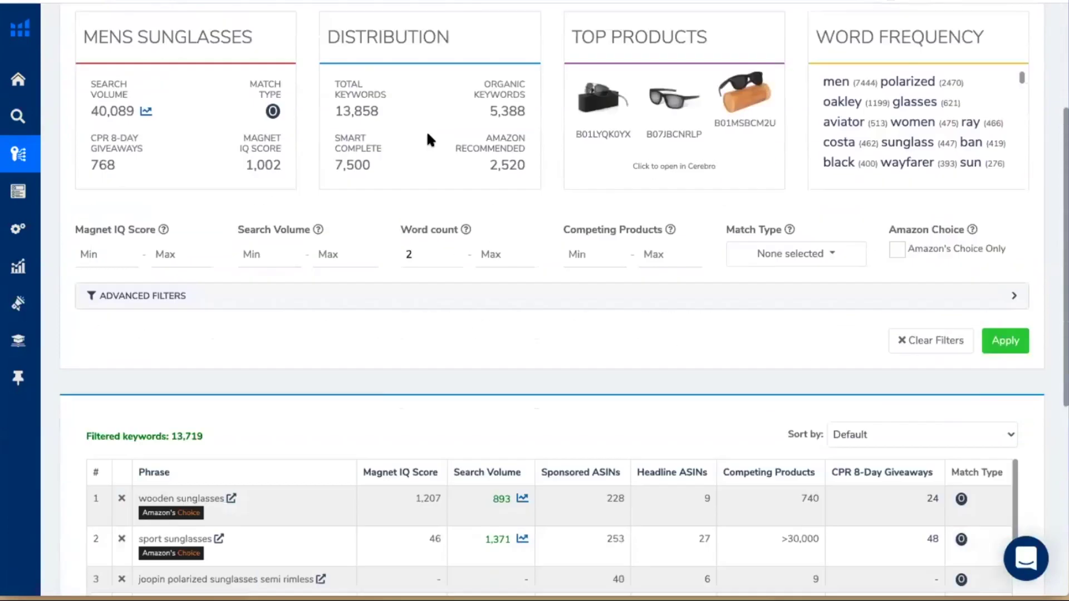
pyautogui.scroll(-1, 438, 146)
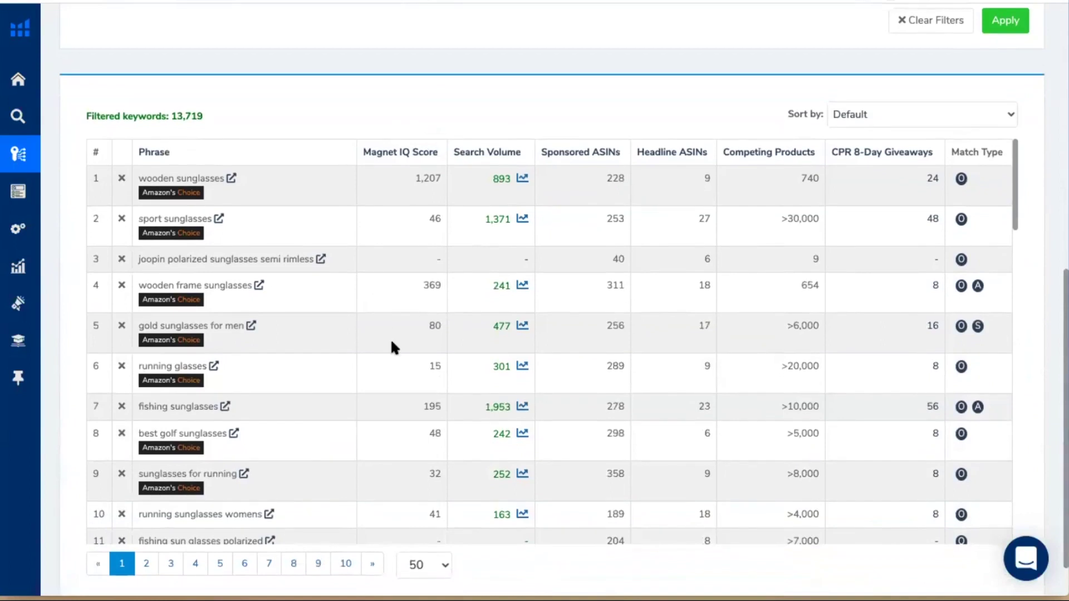
pyautogui.scroll(-1, 688, 106)
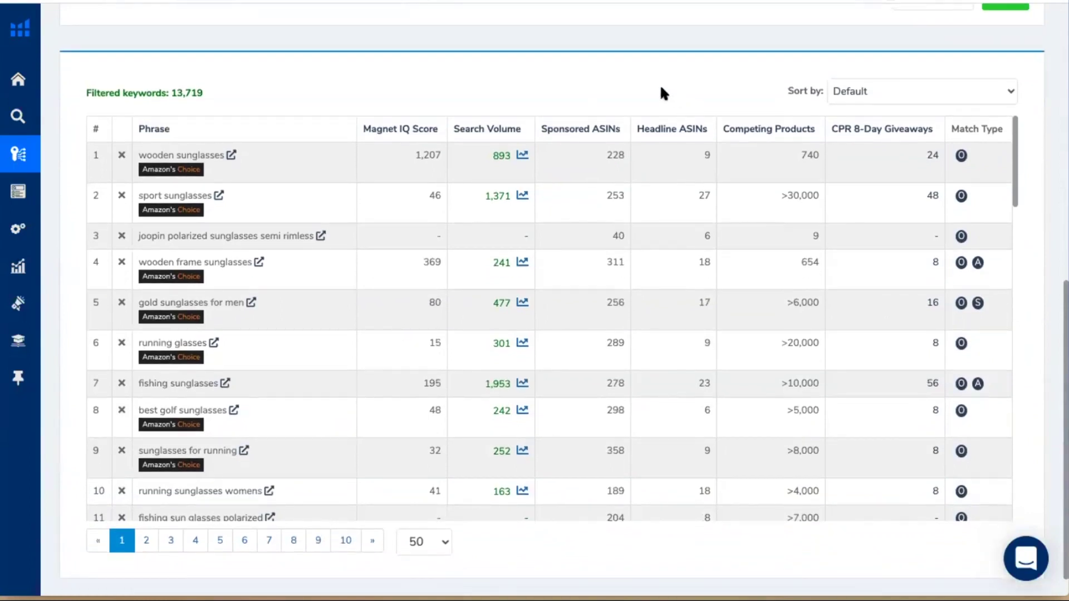
pyautogui.moveTo(424, 131)
pyautogui.scroll(-1, 573, 101)
pyautogui.scroll(-5, 434, 209)
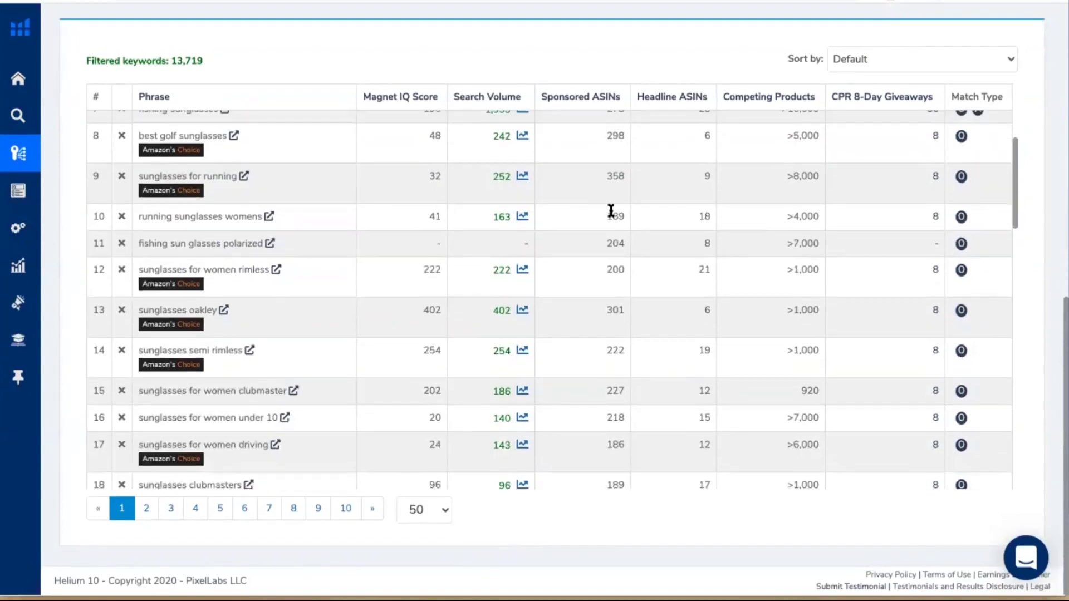
pyautogui.scroll(-5, 611, 211)
pyautogui.scroll(12, 610, 211)
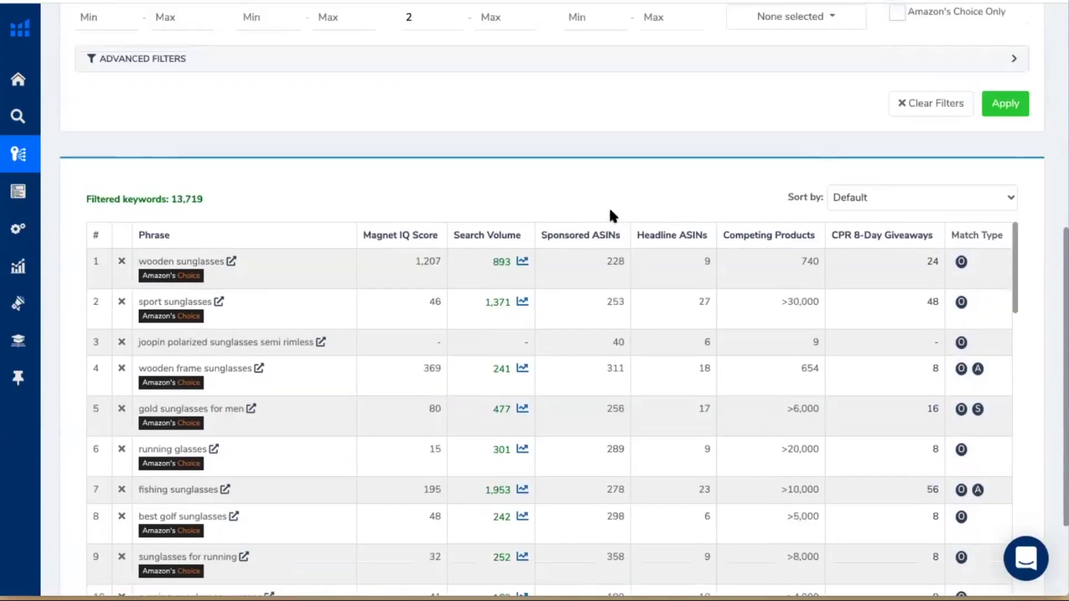
# Step: Expand the advanced filters above the mens sunglasses keyword table to view the phrase inclusion and exclusion options
pyautogui.scroll(3, 610, 210)
pyautogui.click(596, 191)
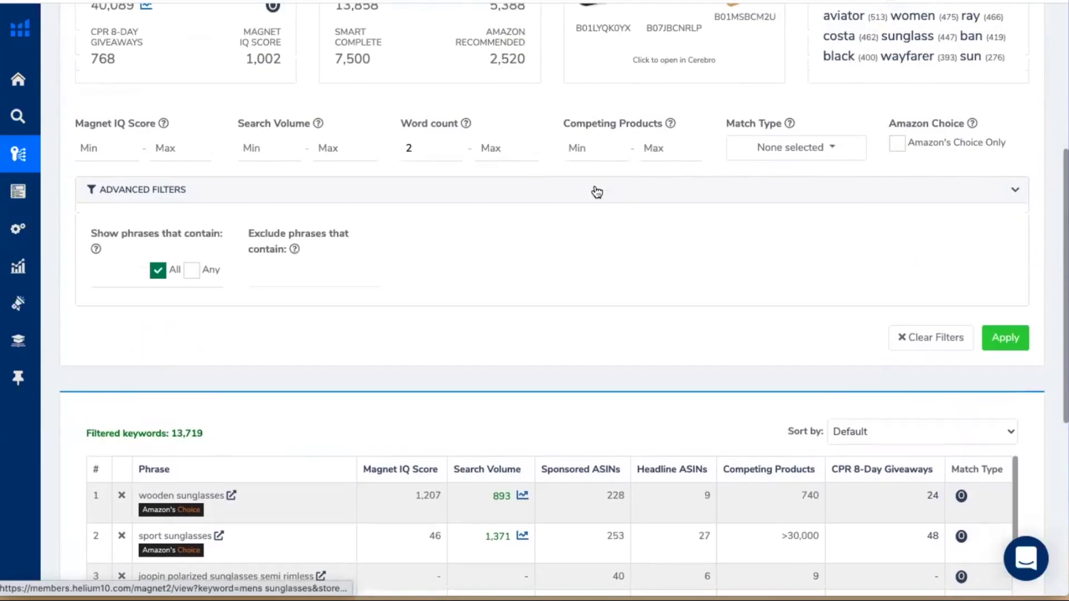
pyautogui.scroll(1, 699, 269)
pyautogui.scroll(-3, 387, 431)
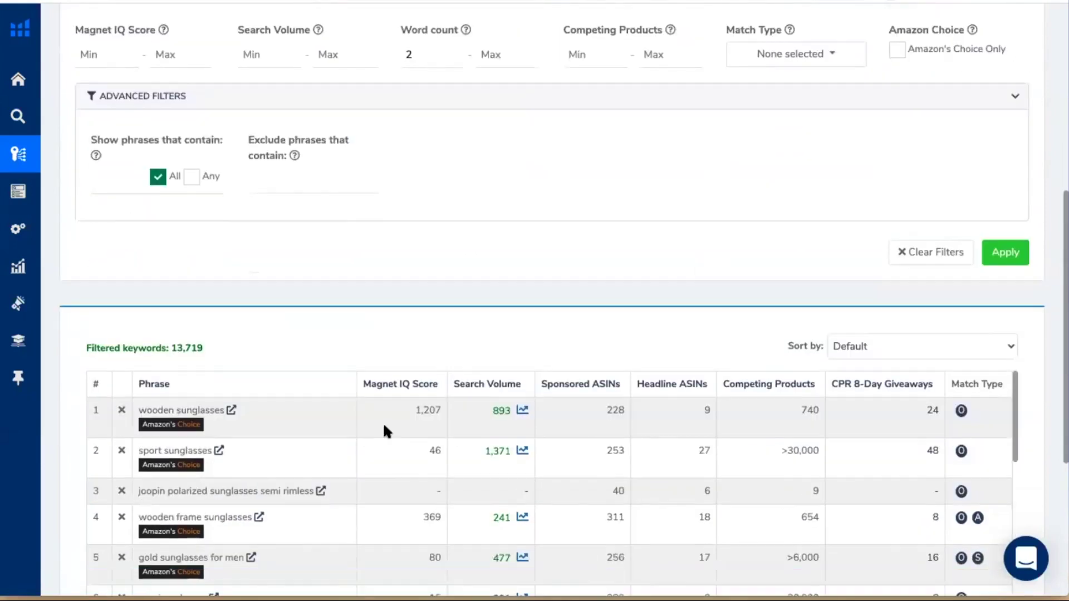
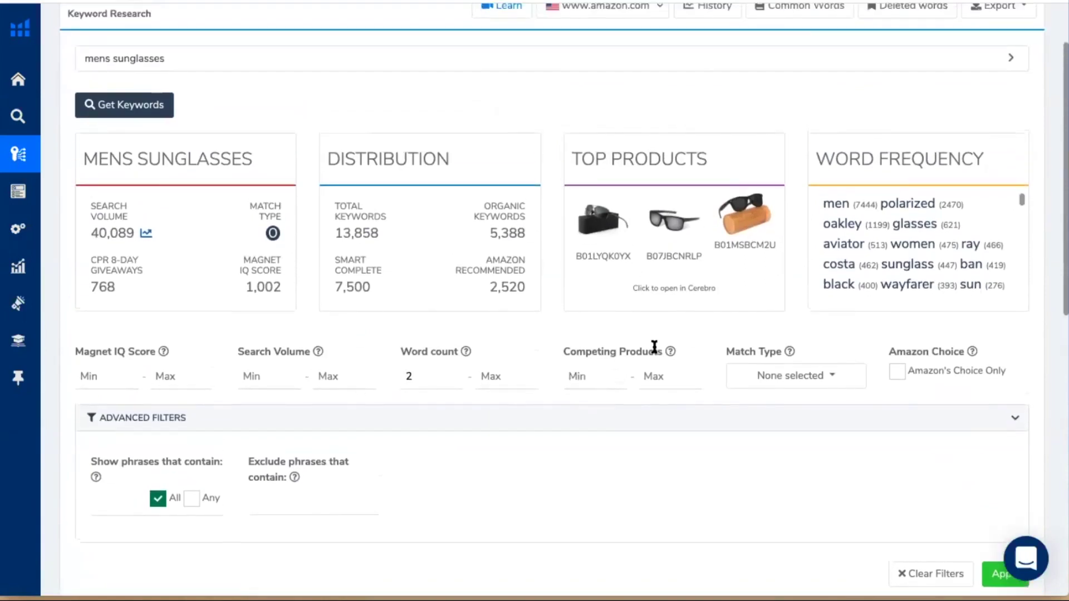
# Step: Open top product B07JBCNRLP in Cerebro and get the keywords for its ASIN
pyautogui.scroll(1, 672, 415)
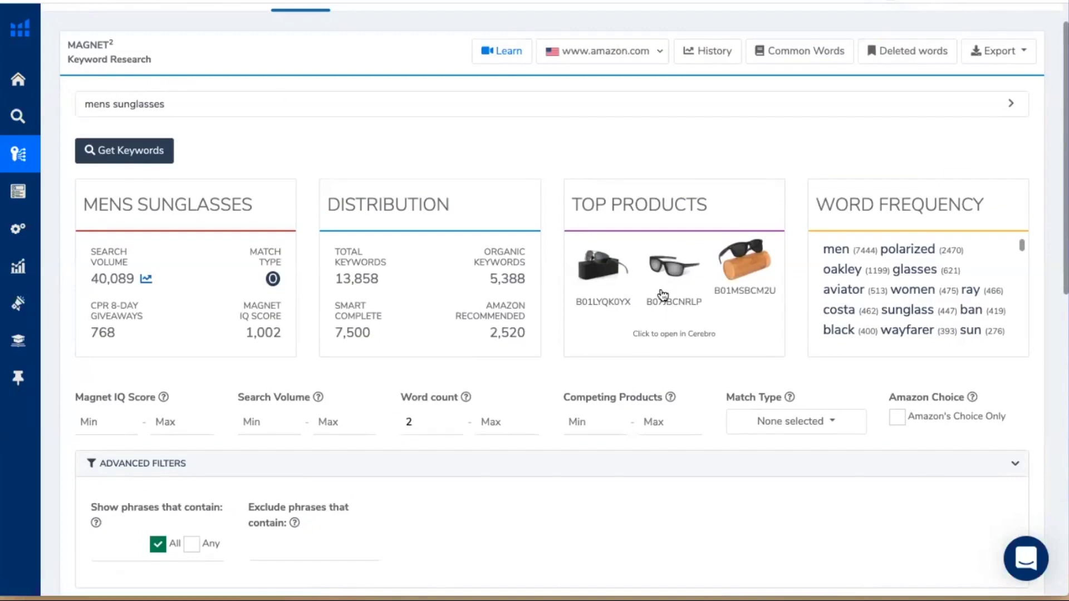
pyautogui.click(672, 275)
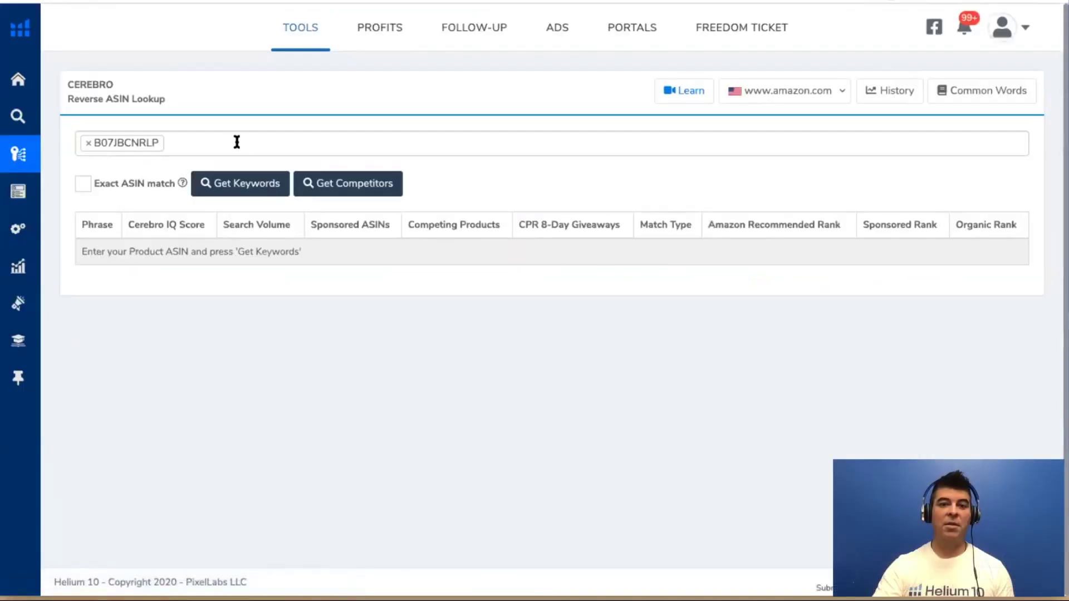
pyautogui.click(253, 185)
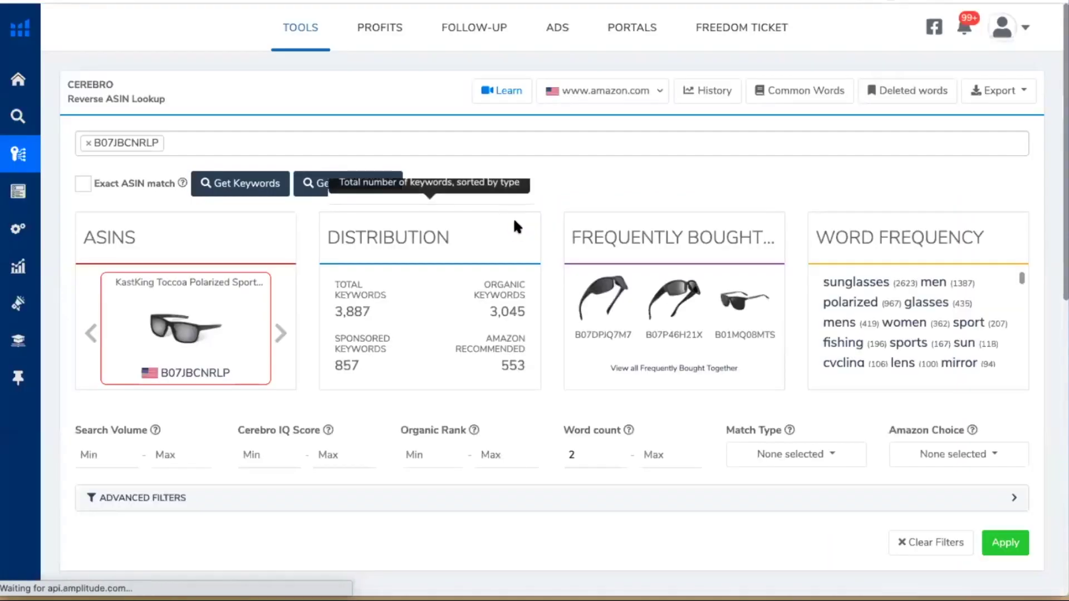
# Step: Review the keyword table for B07JBCNRLP, including phrases, search volumes and organic ranks
pyautogui.scroll(-3, 513, 222)
pyautogui.scroll(-5, 515, 223)
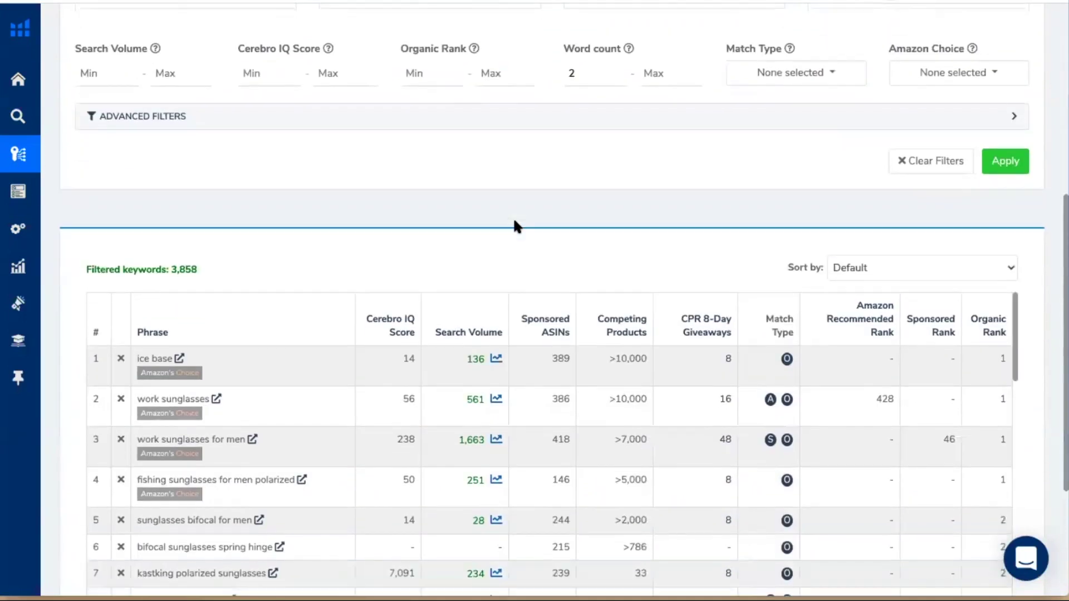
pyautogui.scroll(-4, 516, 222)
pyautogui.scroll(-3, 229, 306)
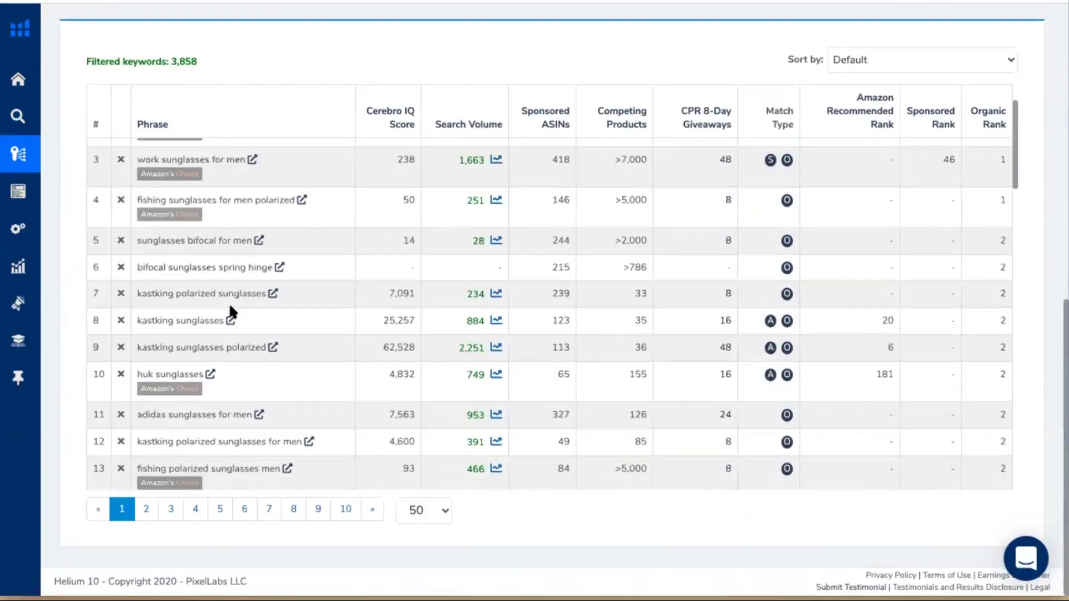
pyautogui.scroll(-5, 230, 307)
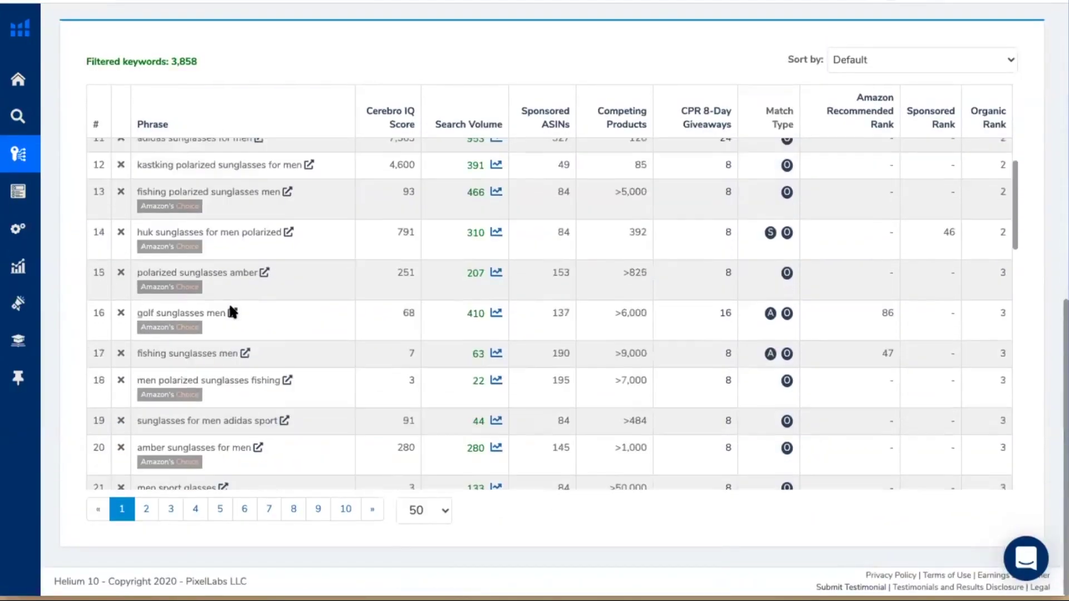
pyautogui.scroll(-5, 230, 308)
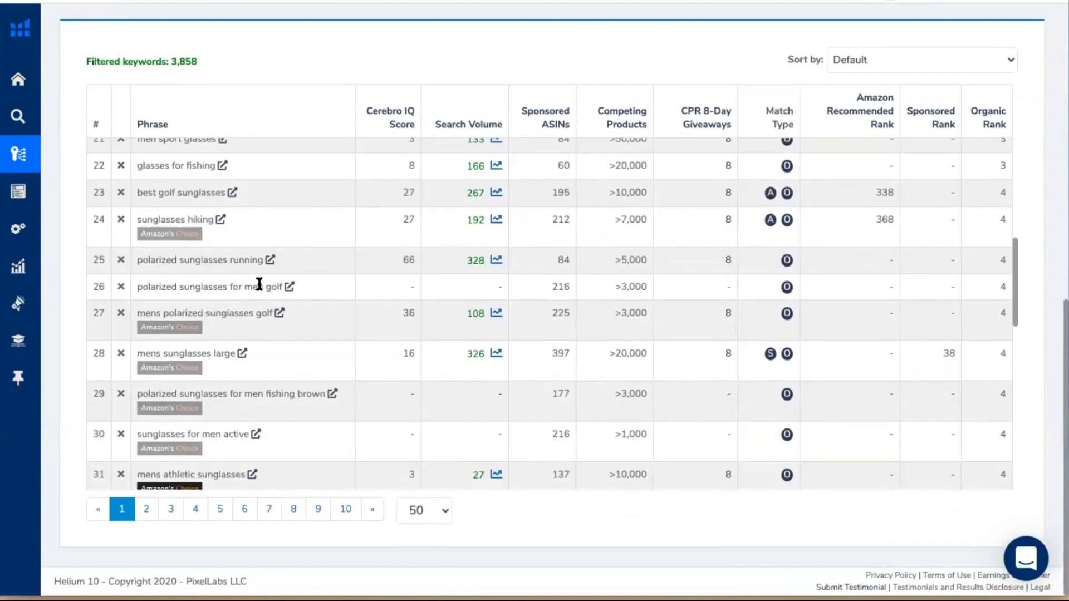
pyautogui.scroll(12, 259, 284)
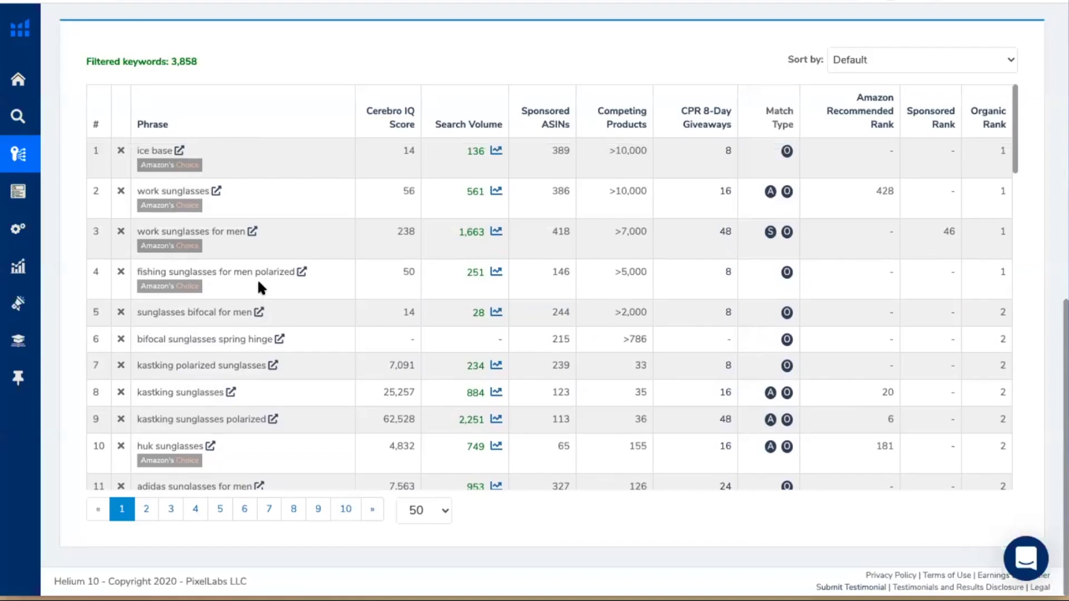
# Step: View the available export options for the B07JBCNRLP keyword list without exporting it
pyautogui.scroll(8, 258, 283)
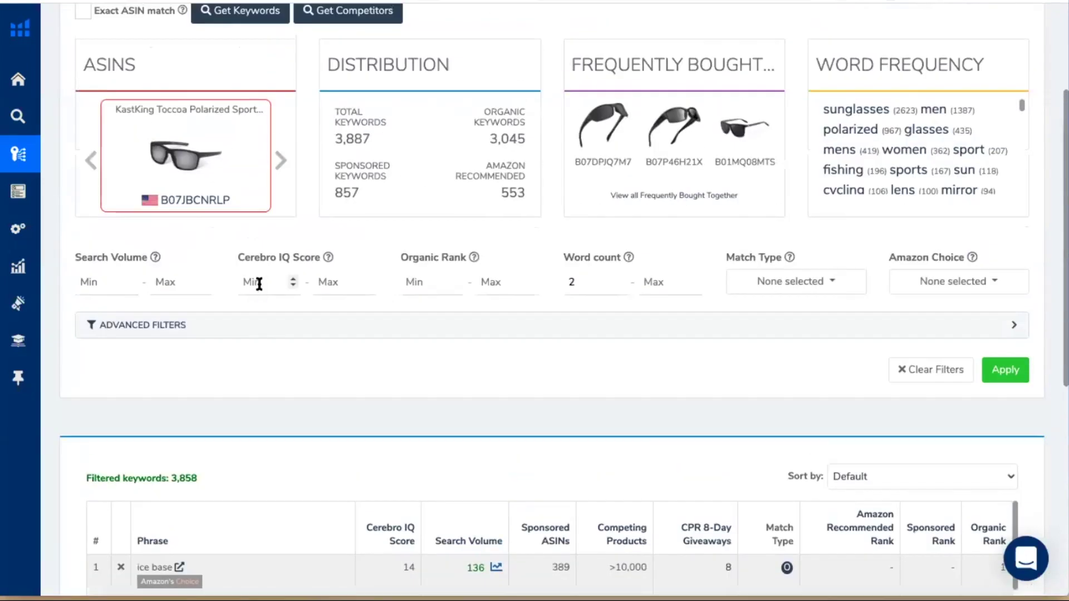
pyautogui.scroll(3, 255, 327)
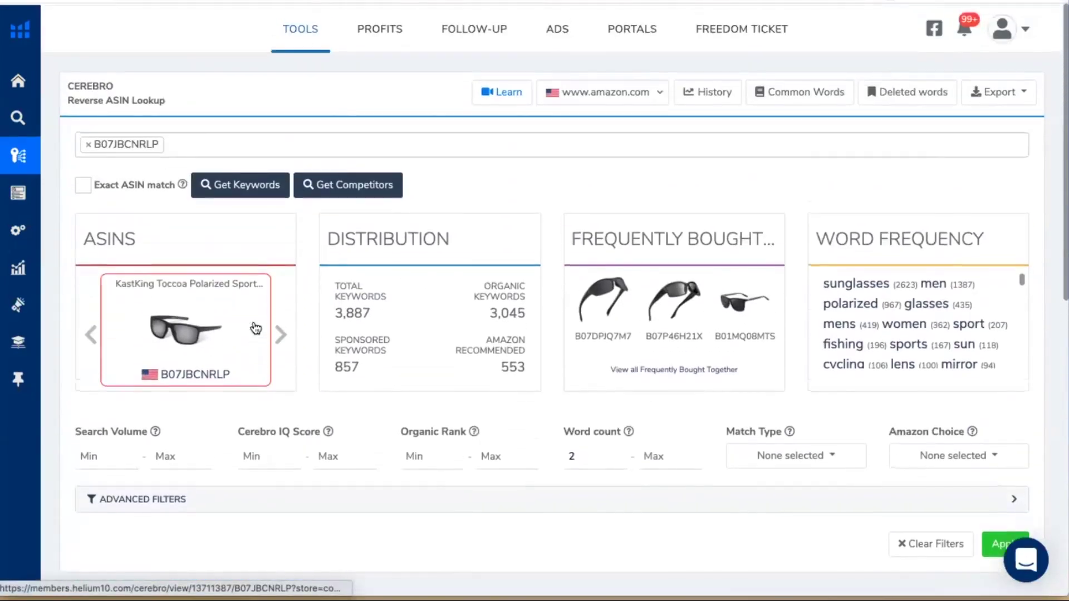
pyautogui.click(999, 91)
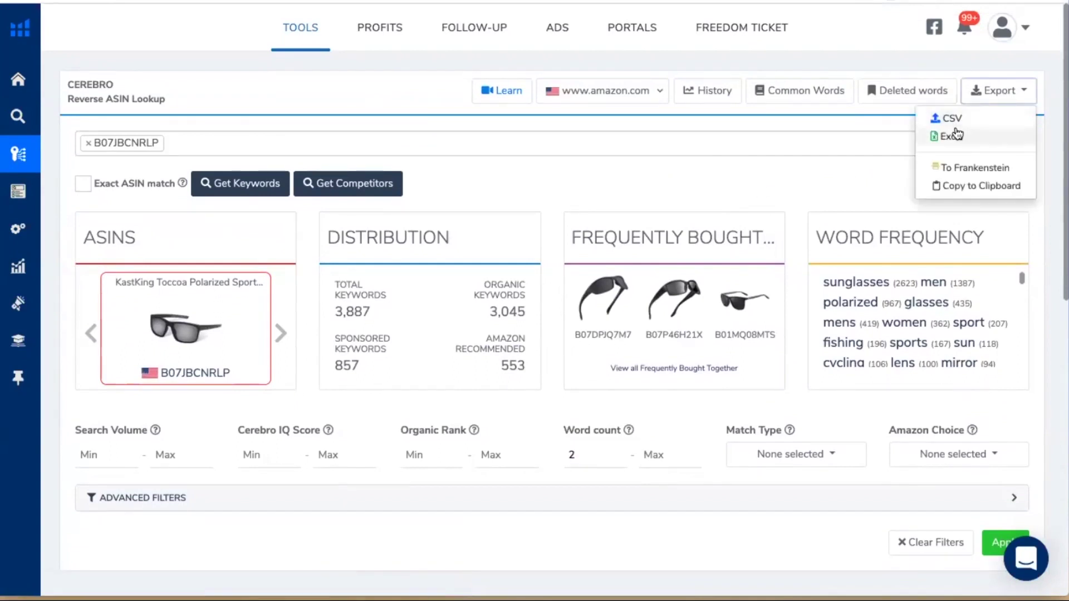
pyautogui.click(802, 170)
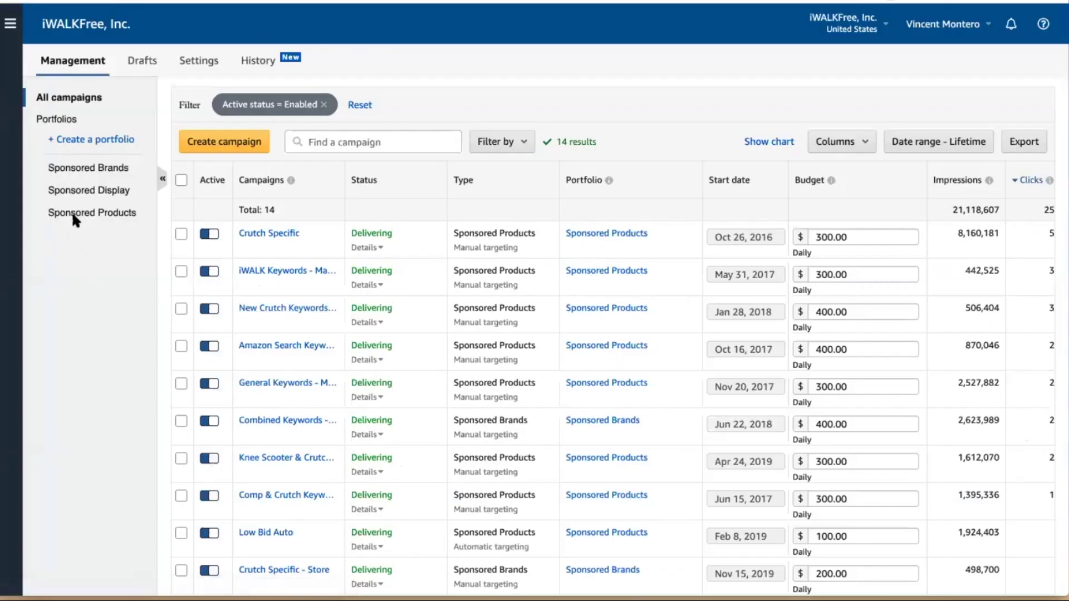
# Step: Start a new Amazon advertising campaign of the Sponsored Products type
pyautogui.click(223, 148)
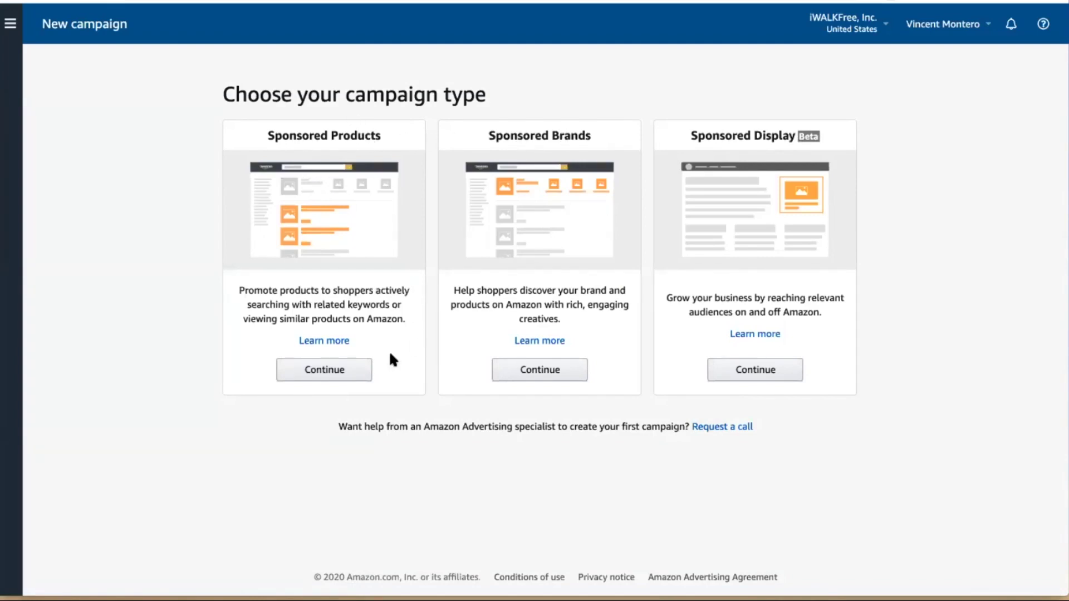
pyautogui.click(337, 380)
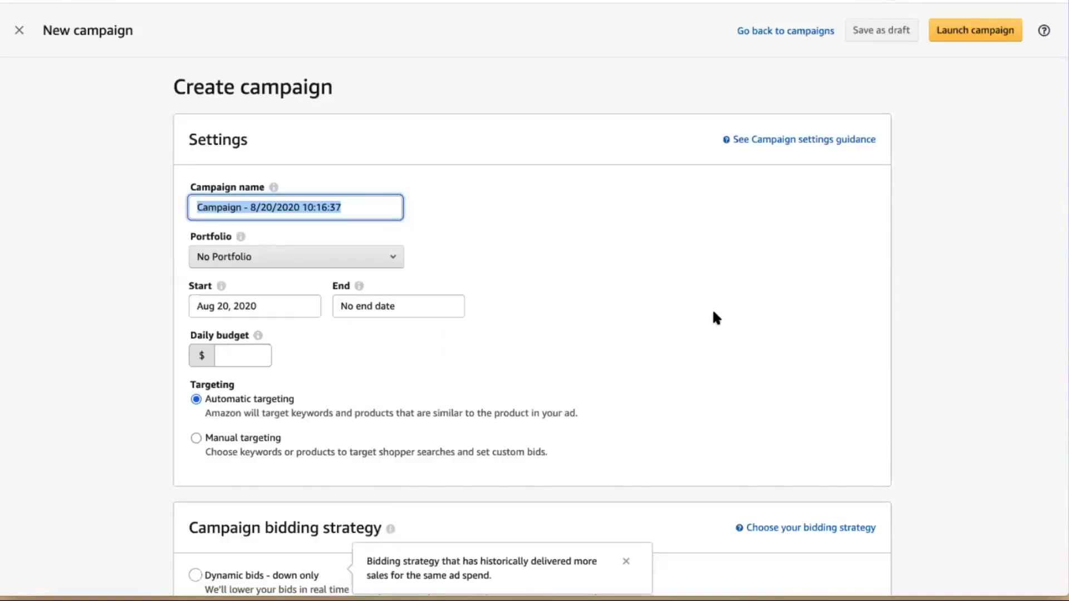
# Step: Examine the new campaign form, covering the settings, bidding strategy, ad group, products, automatic targeting and negative targeting sections
pyautogui.scroll(-2, 716, 318)
pyautogui.scroll(2, 716, 318)
pyautogui.scroll(-2, 715, 320)
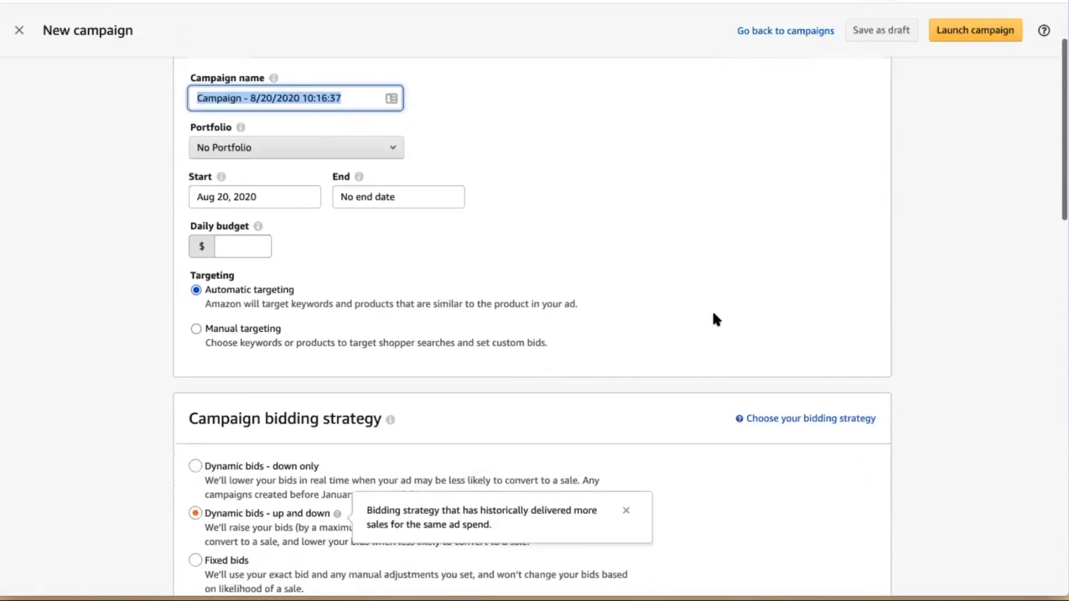
pyautogui.scroll(-2, 716, 319)
pyautogui.scroll(-4, 787, 336)
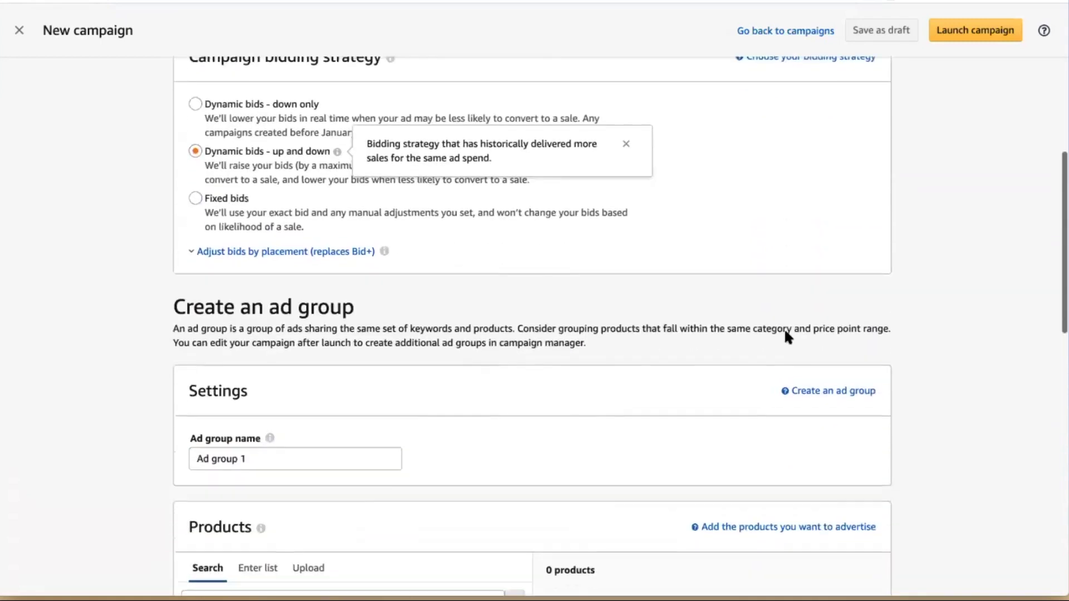
pyautogui.scroll(-3, 947, 282)
pyautogui.scroll(-5, 946, 279)
pyautogui.scroll(-5, 942, 278)
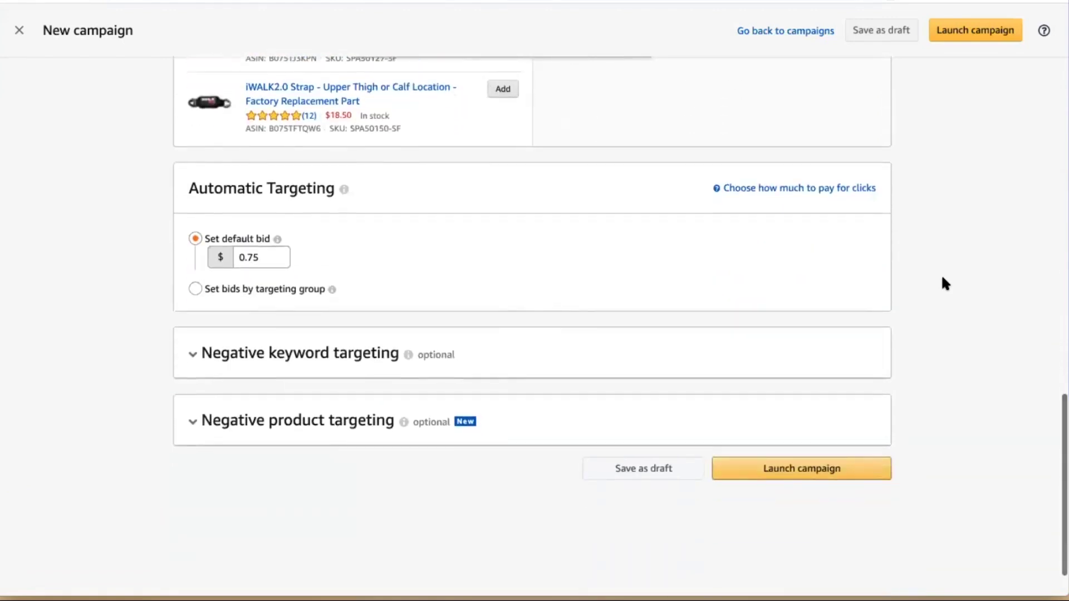
pyautogui.scroll(12, 942, 278)
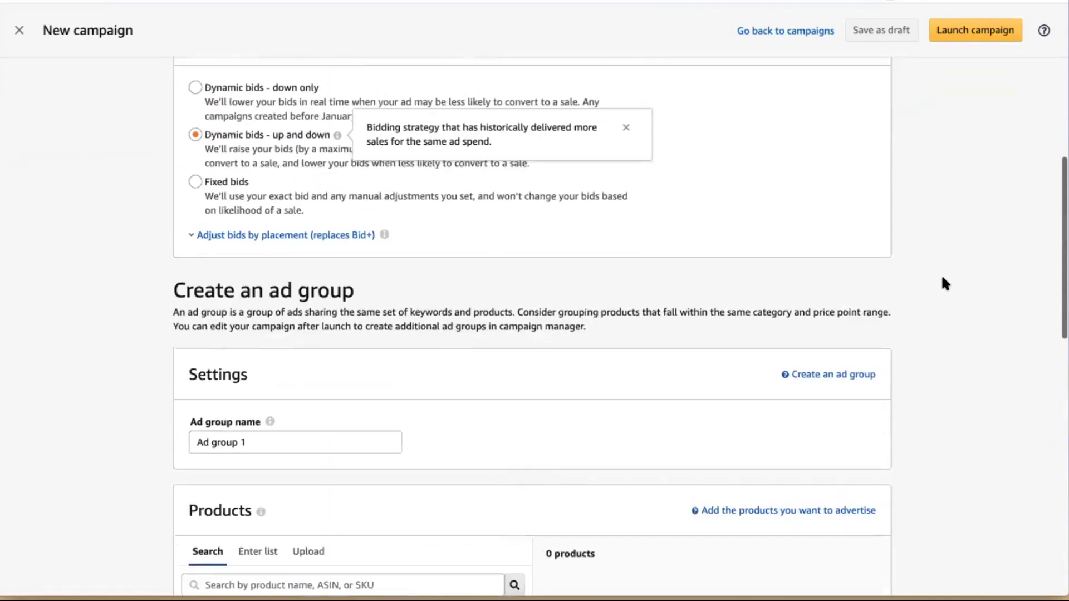
pyautogui.scroll(3, 943, 278)
pyautogui.scroll(3, 942, 278)
pyautogui.scroll(2, 942, 279)
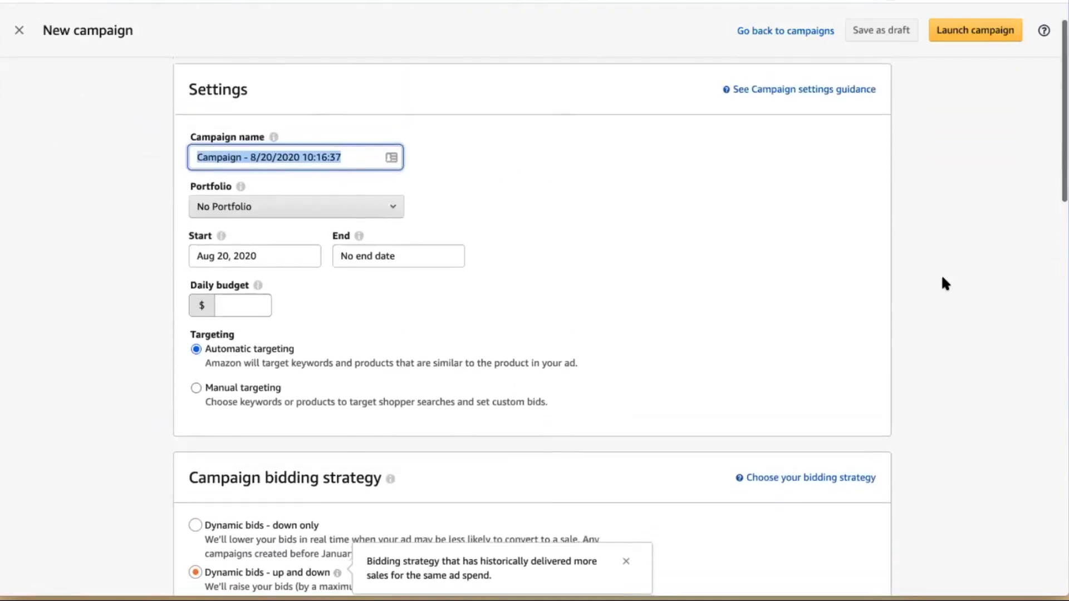
pyautogui.scroll(-1, 942, 279)
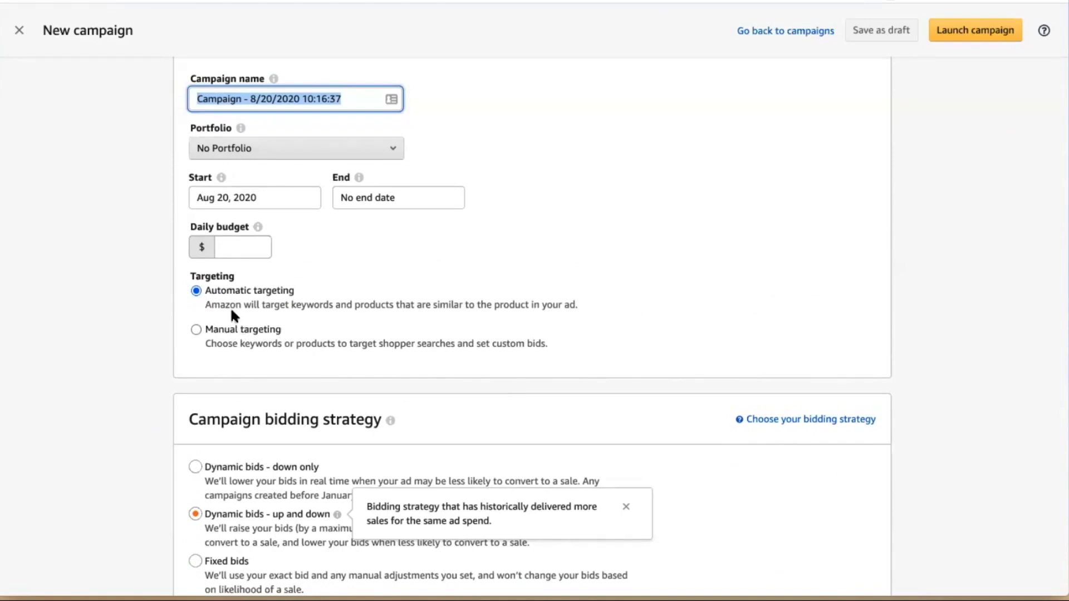
pyautogui.scroll(2, 570, 250)
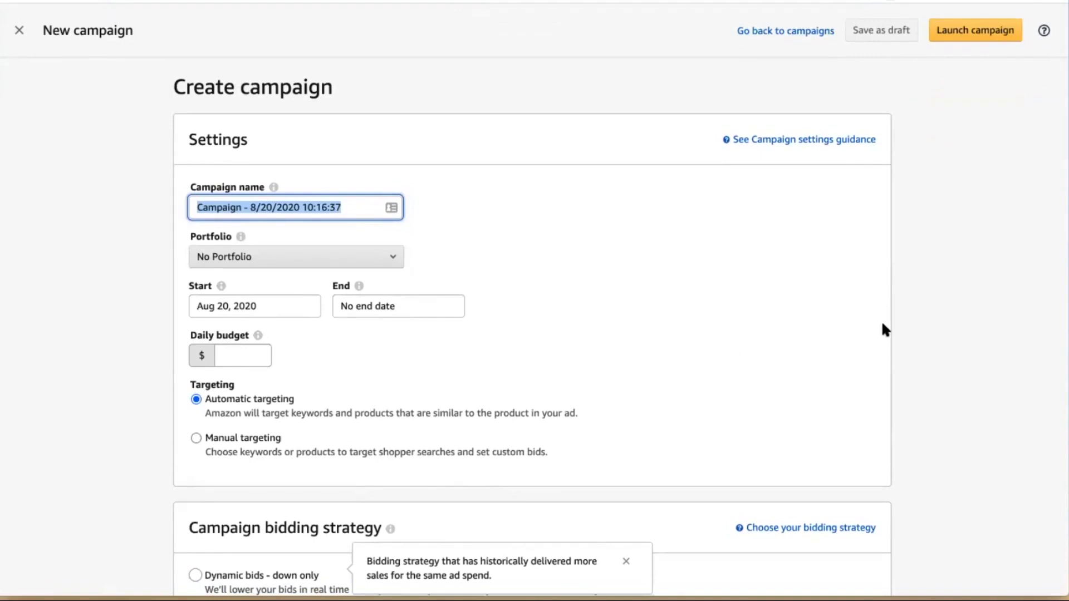
pyautogui.scroll(-1, 882, 324)
pyautogui.scroll(1, 882, 323)
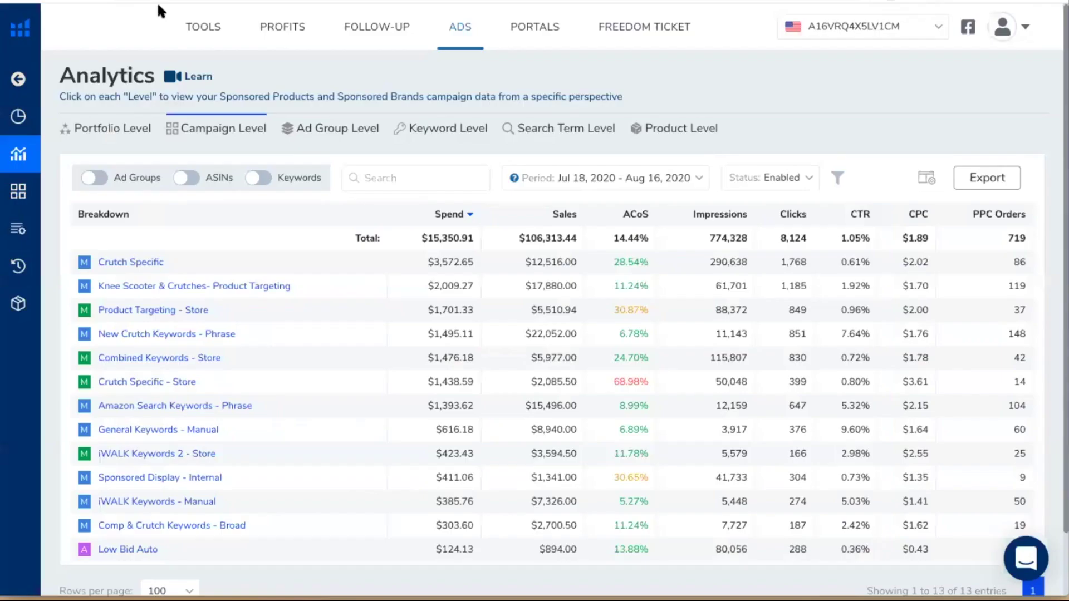
# Step: Switch to Helium 10 Ads, open the Ad Manager and start adding a new campaign
pyautogui.moveTo(34, 167)
pyautogui.click(76, 118)
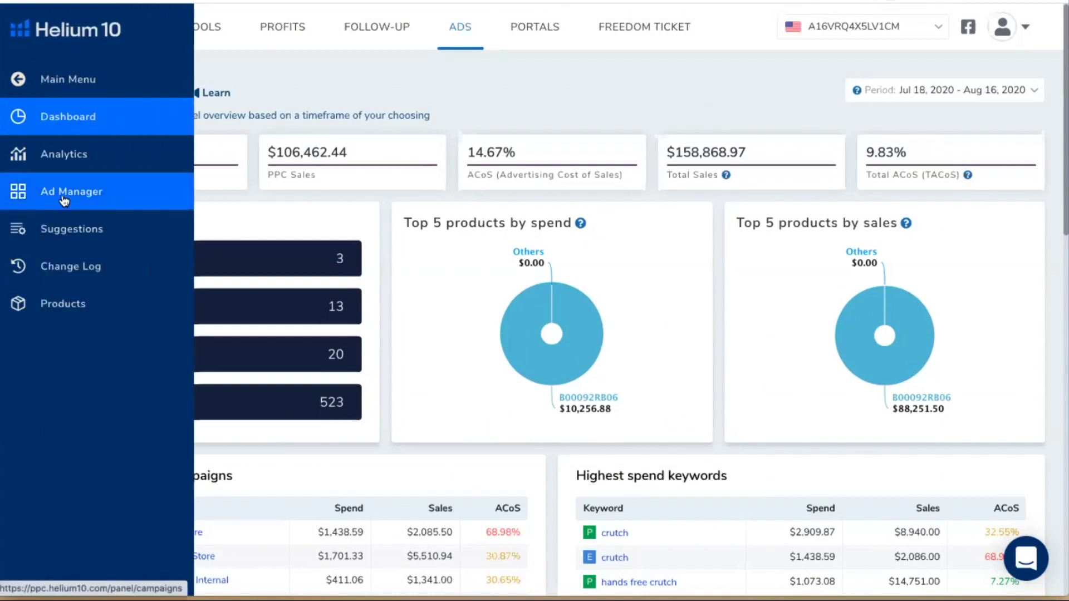
pyautogui.click(49, 200)
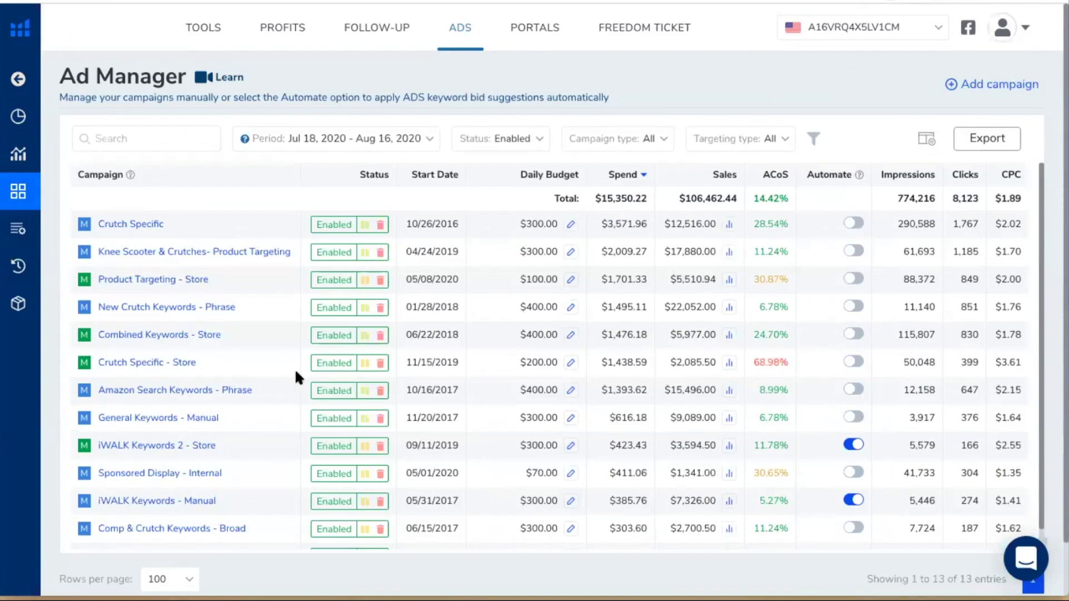
pyautogui.scroll(-1, 280, 336)
pyautogui.scroll(1, 280, 335)
pyautogui.click(999, 85)
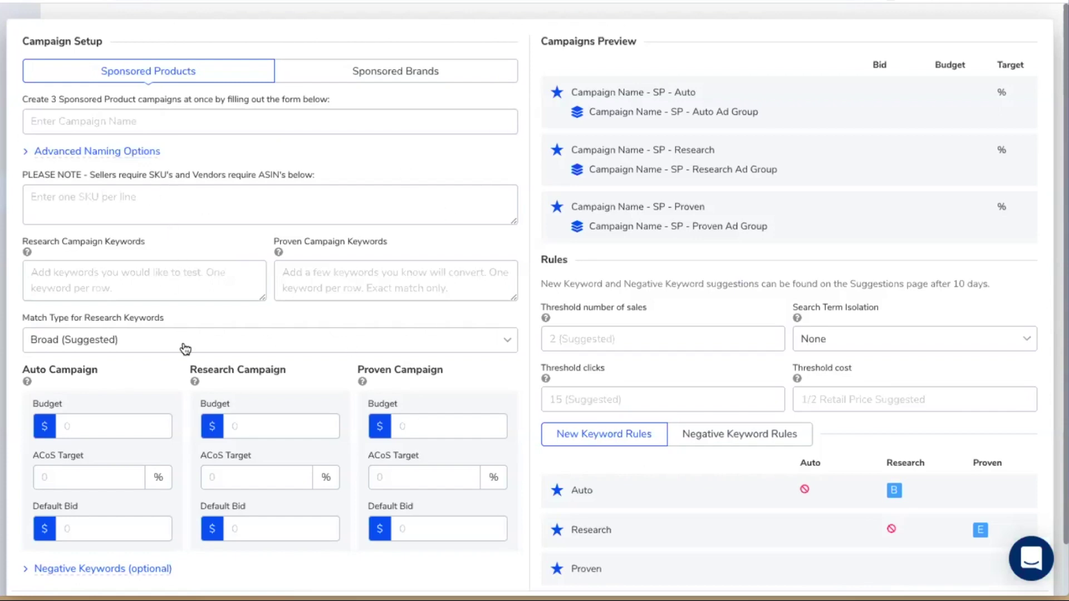
# Step: Enter "keywords" as the research campaign keyword and "branded" as the proven campaign keyword in the Sponsored Products setup
pyautogui.click(160, 122)
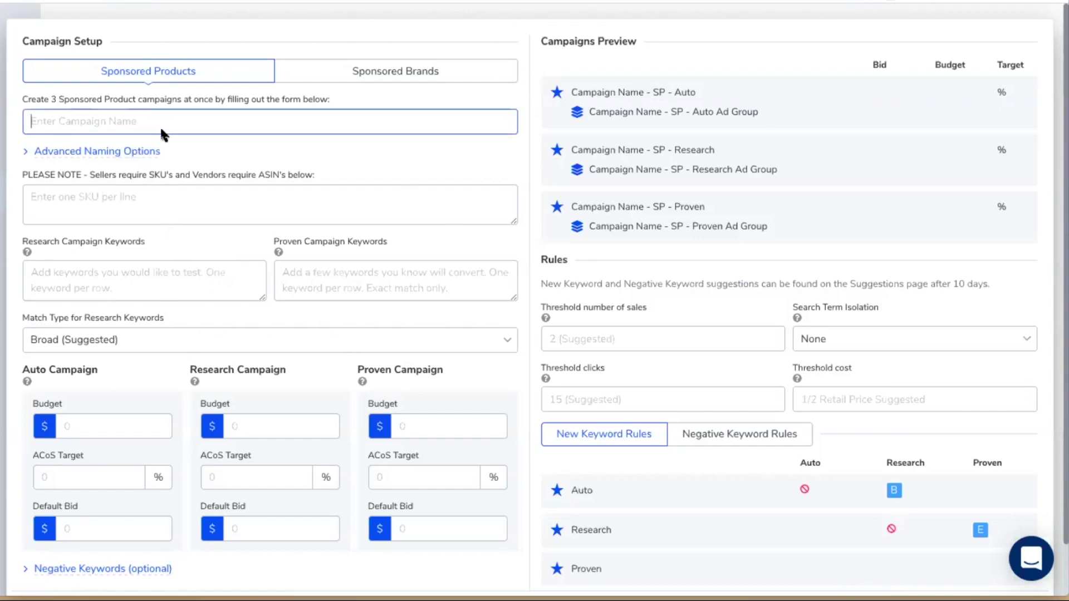
pyautogui.click(160, 198)
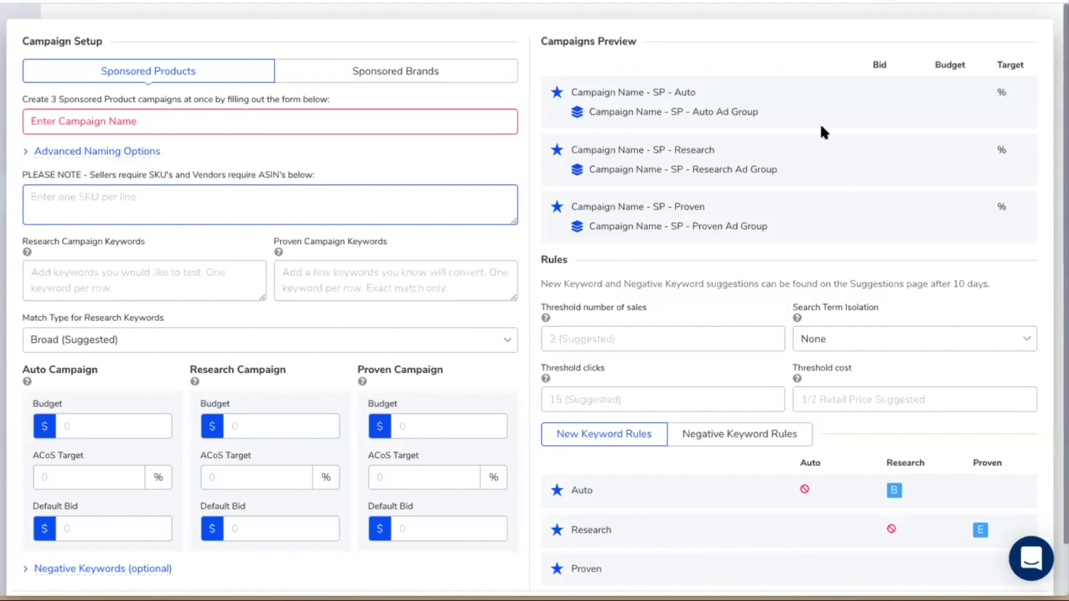
pyautogui.click(788, 97)
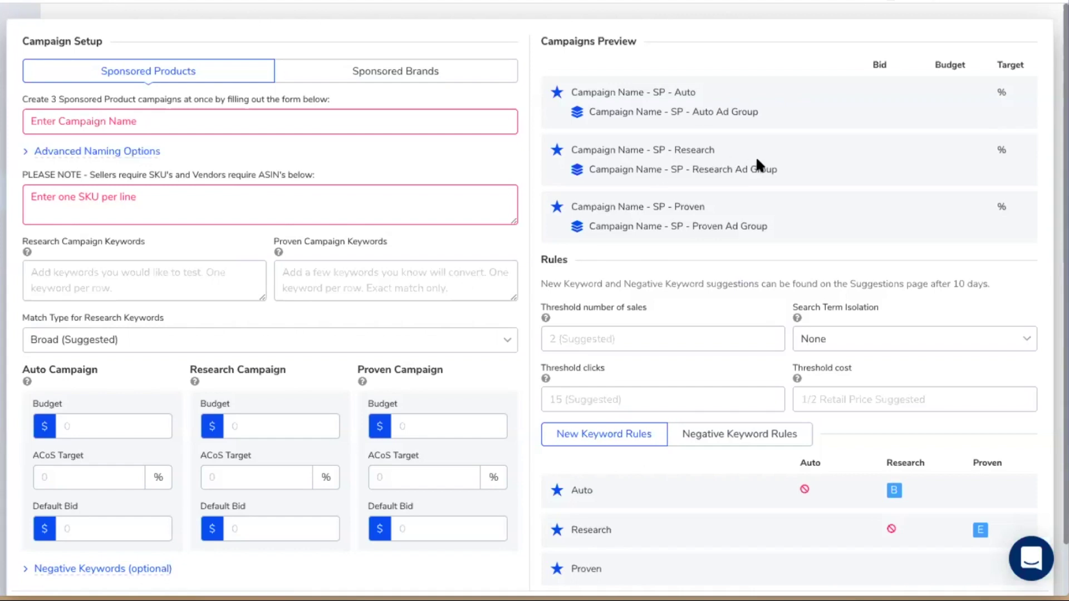
pyautogui.click(194, 280)
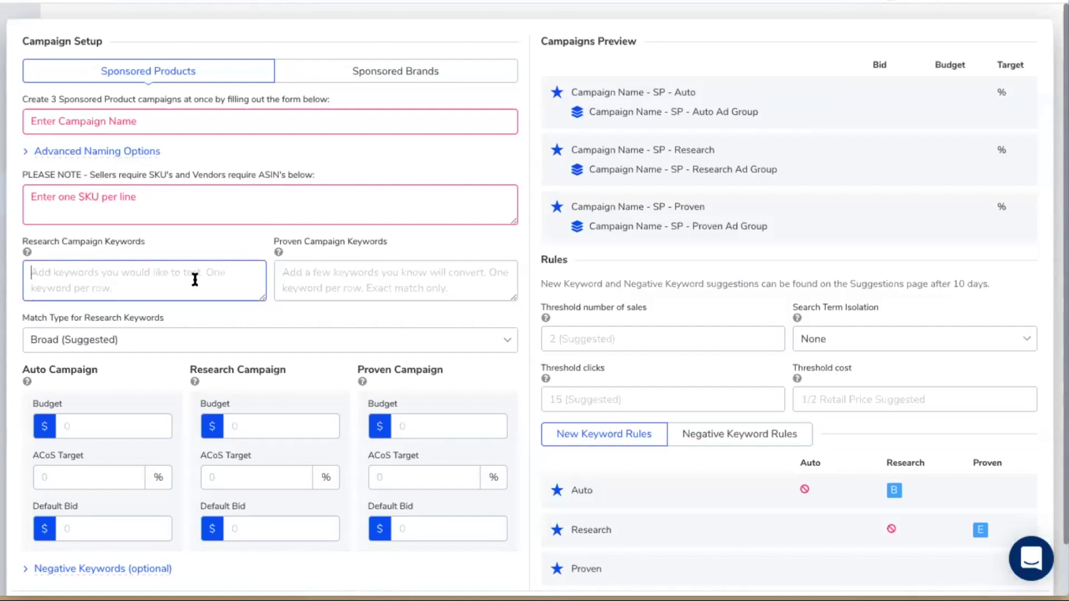
pyautogui.write('keywords')
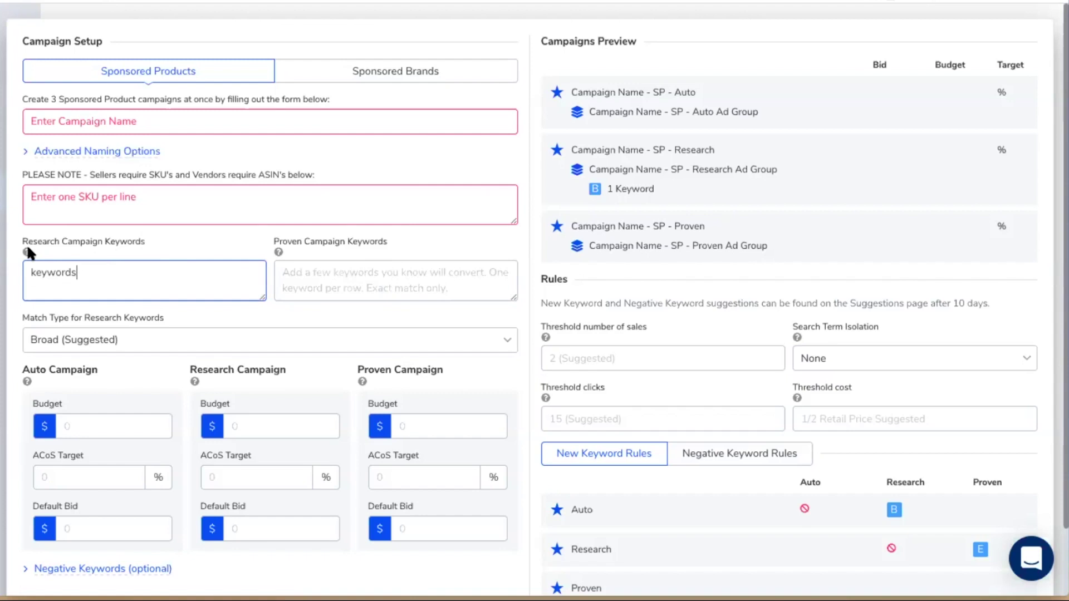
pyautogui.moveTo(26, 249)
pyautogui.click(393, 280)
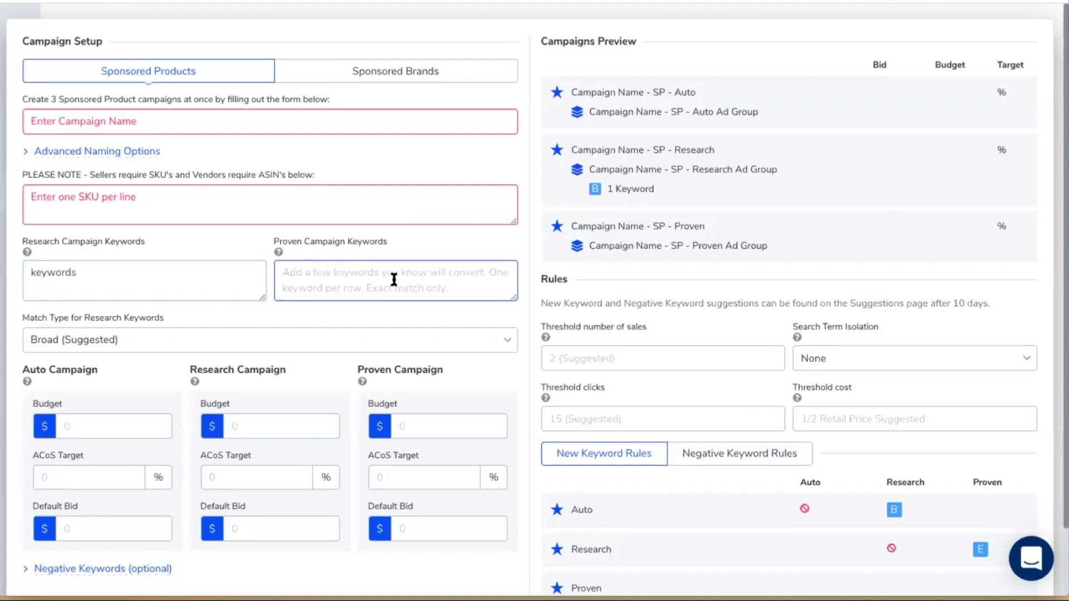
pyautogui.write('branded')
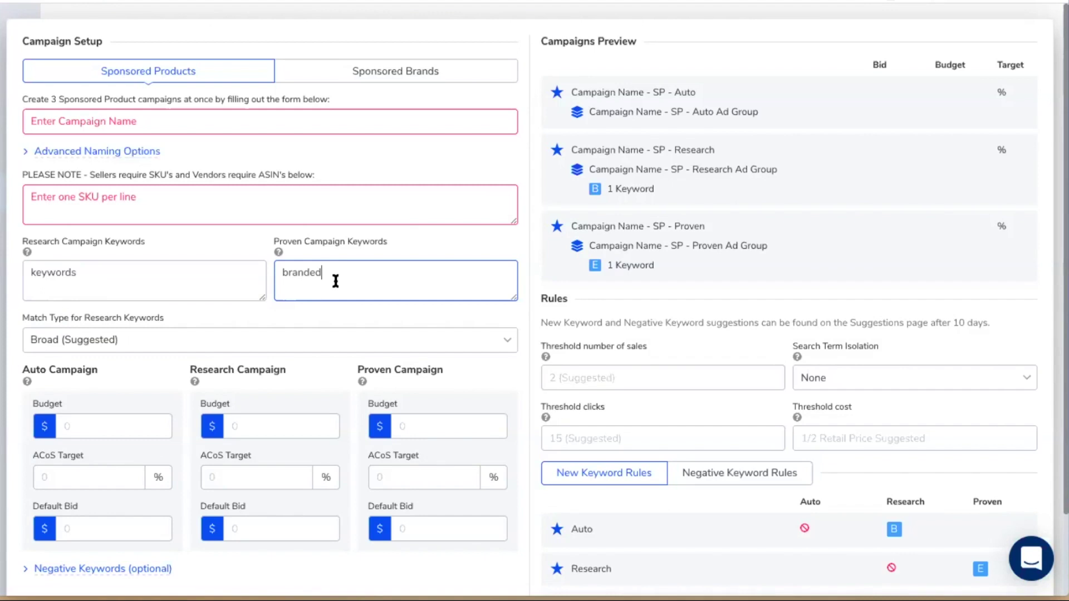
# Step: Review the campaigns preview, budget and bid fields and new keyword rules, and cancel the campaign setup
pyautogui.scroll(-2, 336, 282)
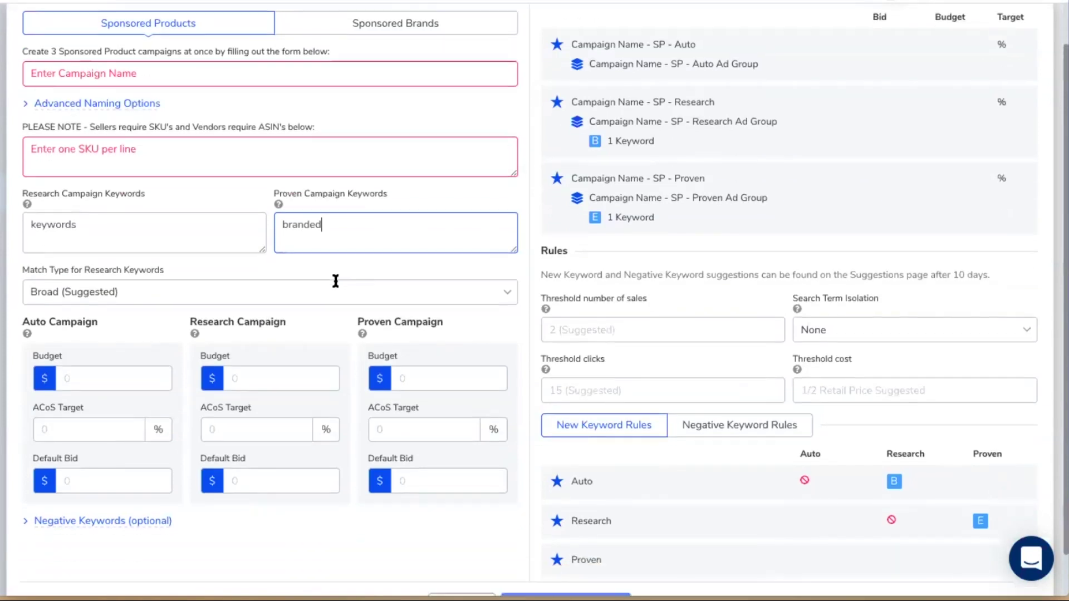
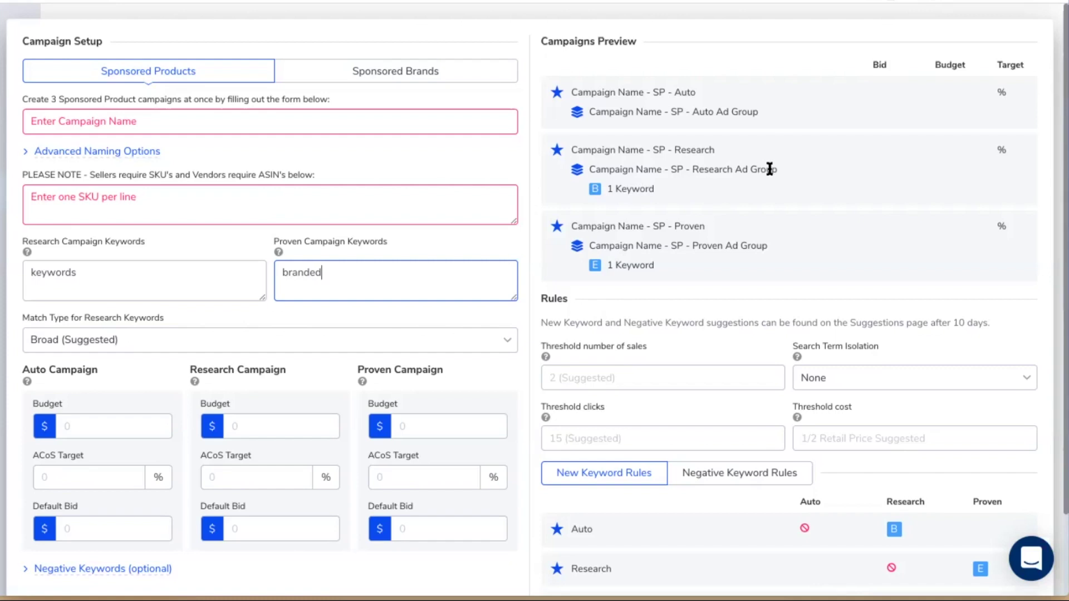
pyautogui.click(105, 283)
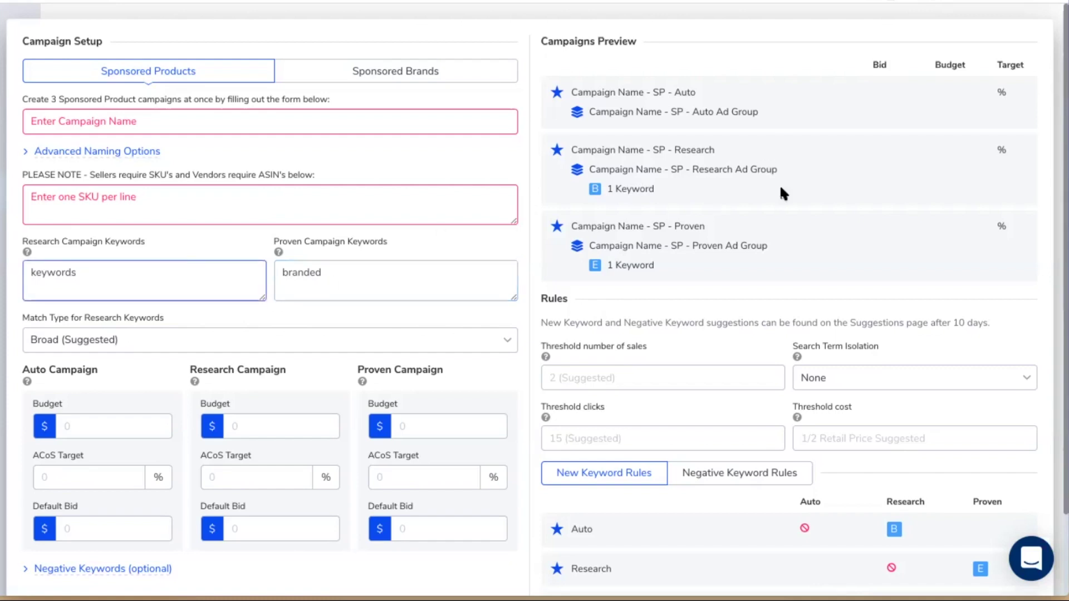
pyautogui.click(824, 169)
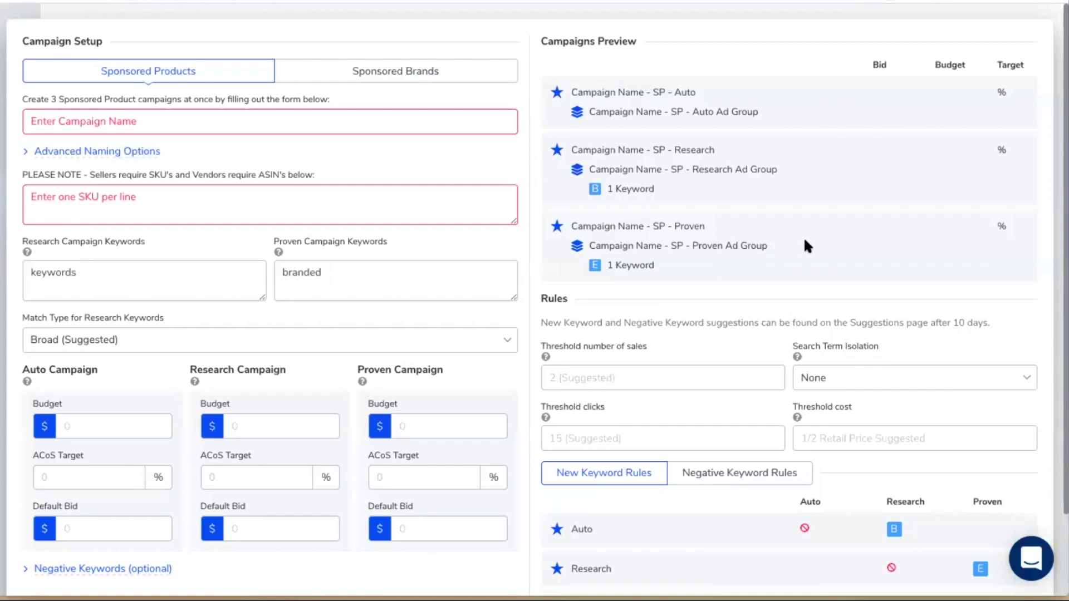
pyautogui.scroll(-2, 803, 236)
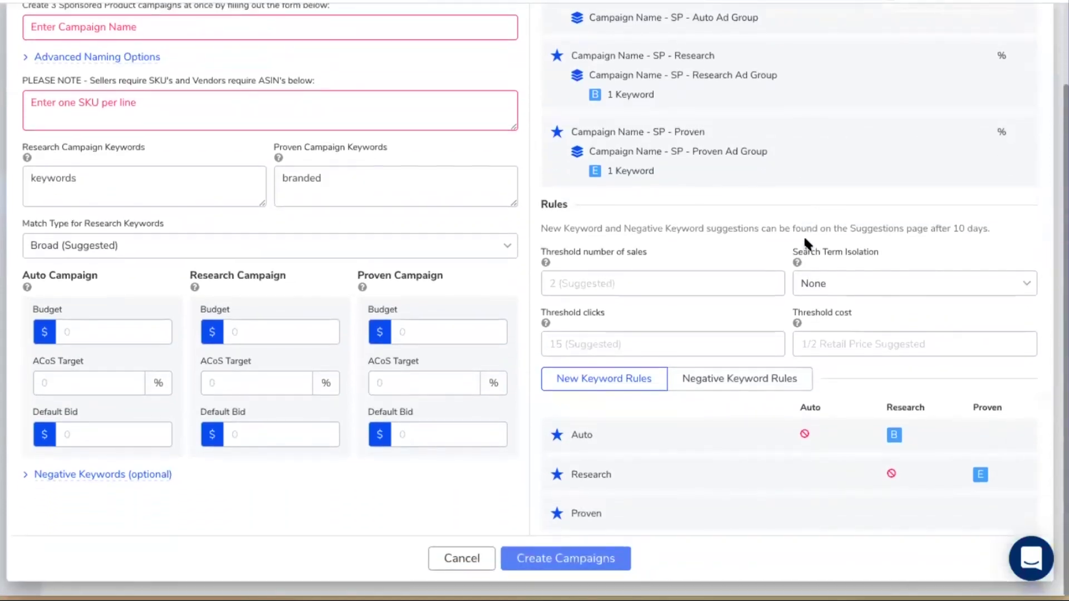
pyautogui.scroll(2, 802, 167)
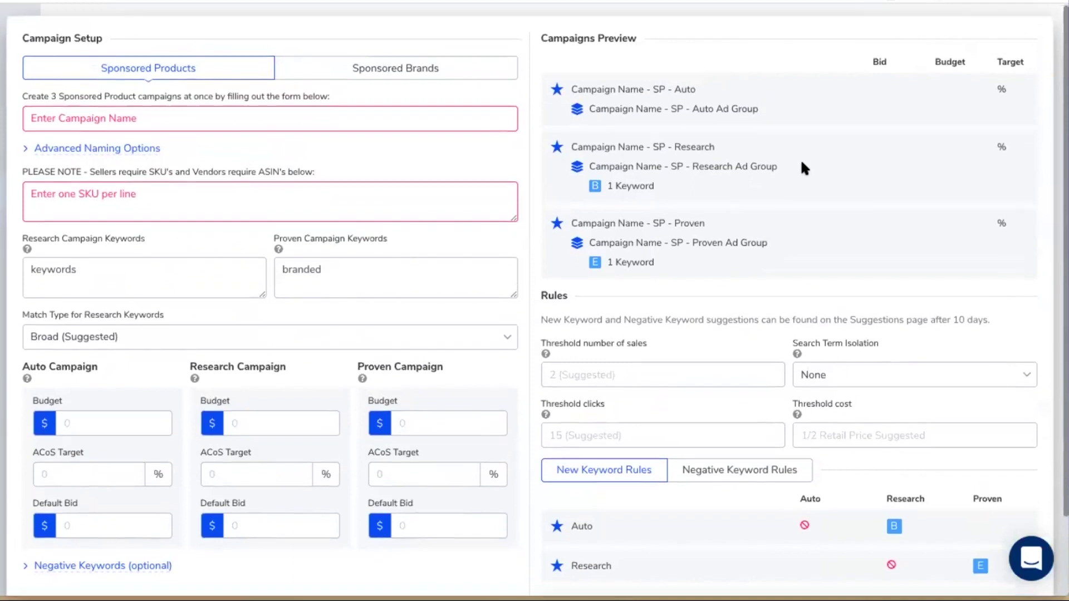
pyautogui.scroll(-2, 802, 167)
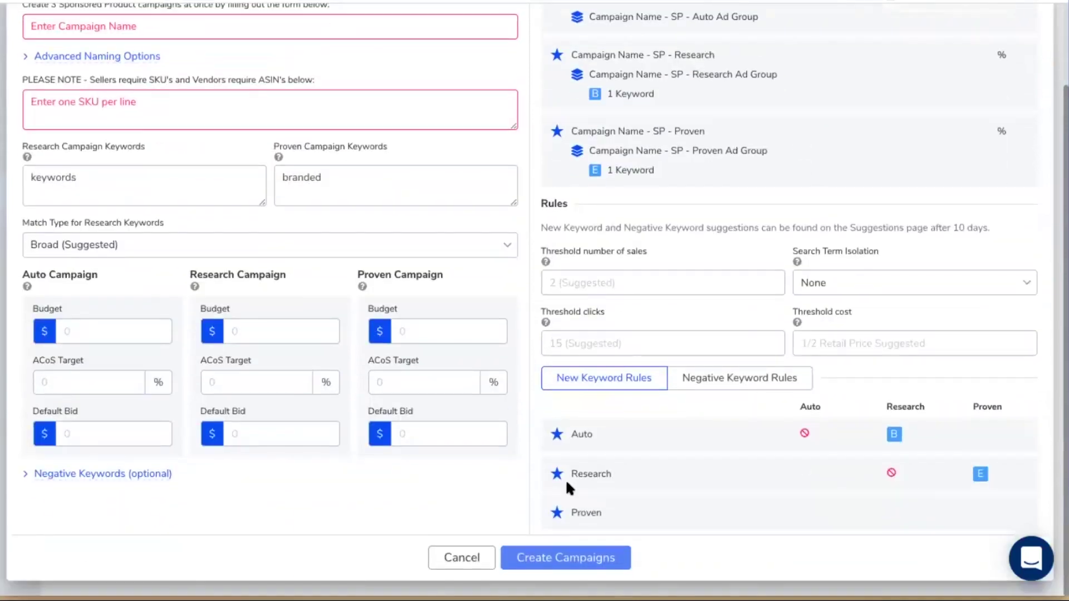
pyautogui.click(464, 562)
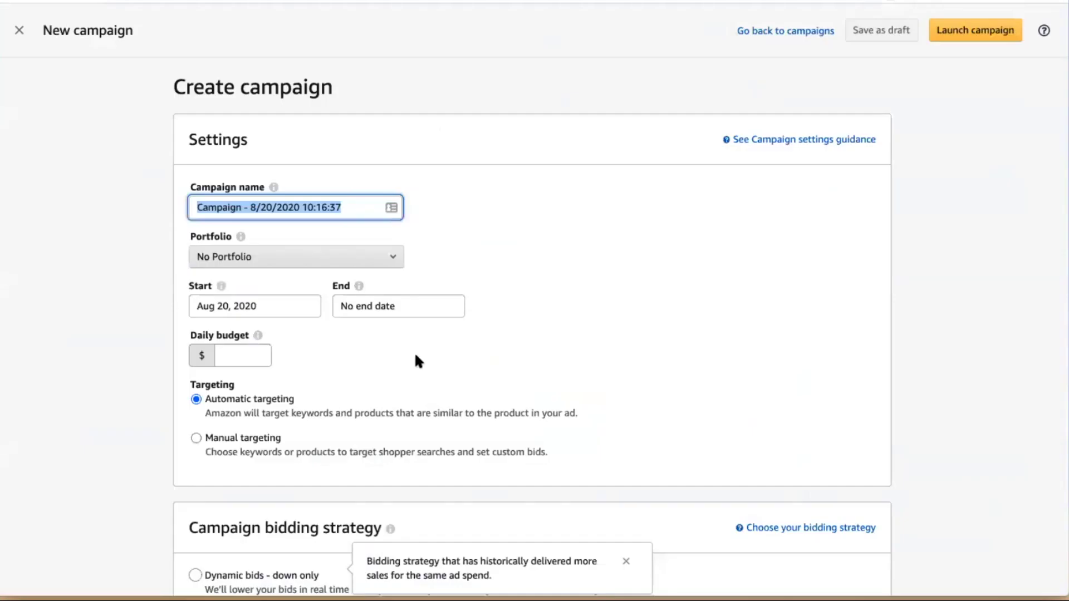
pyautogui.scroll(-10, 414, 352)
pyautogui.scroll(5, 469, 330)
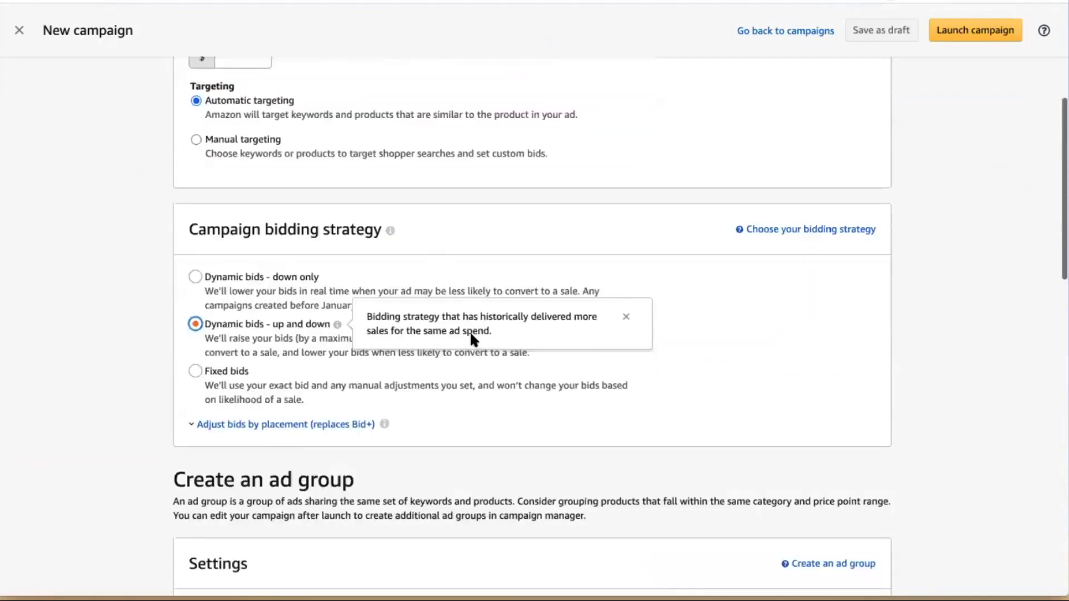
pyautogui.scroll(5, 469, 331)
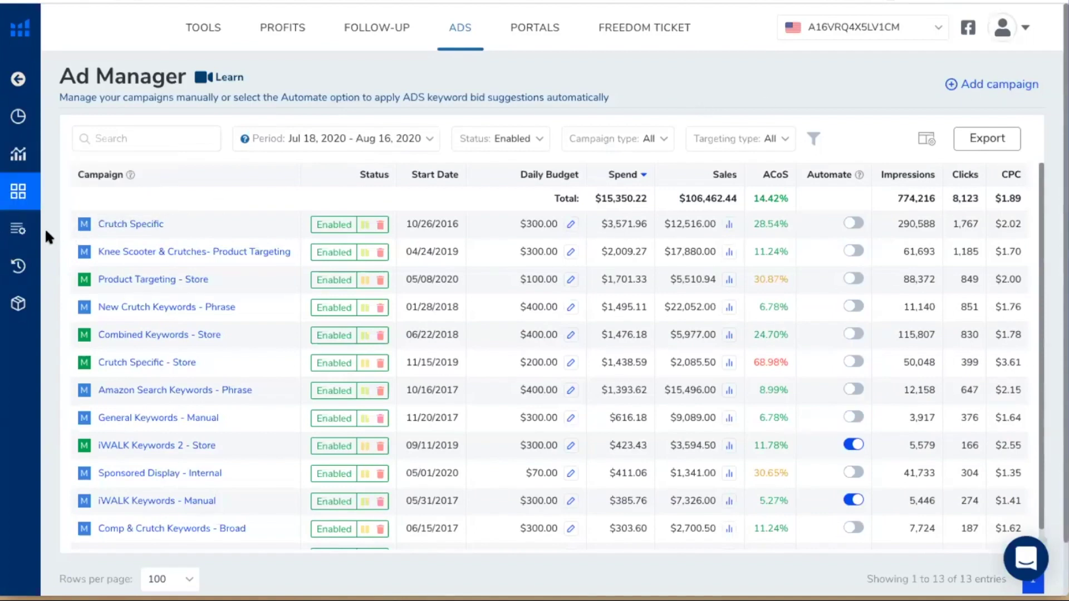
# Step: Open the Helium 10 Ads suggestions and view the bid, new keyword and negative keyword suggestions, returning to bids
pyautogui.click(65, 231)
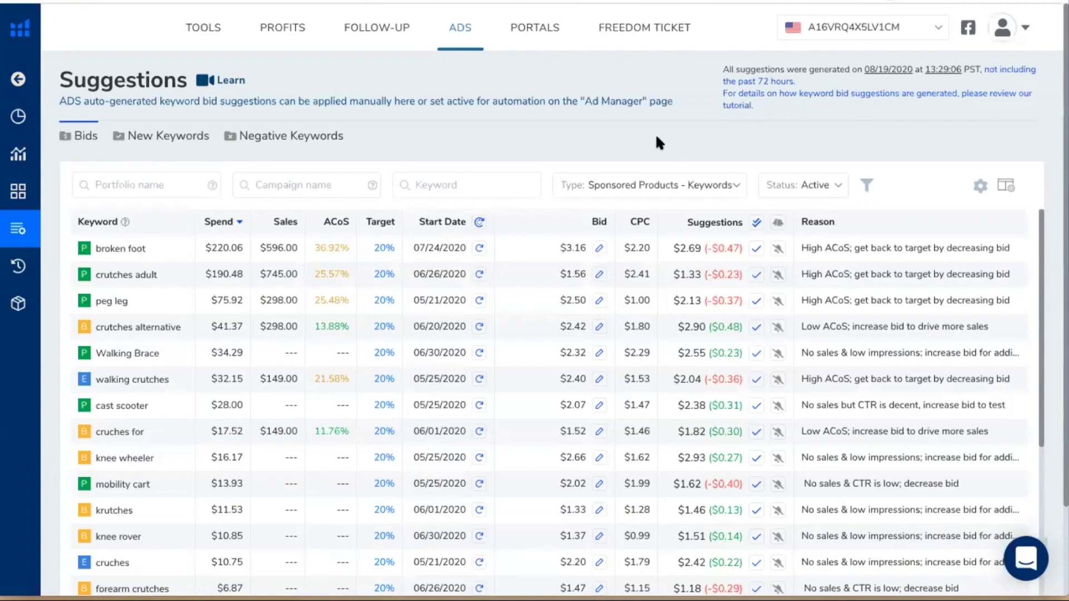
pyautogui.scroll(-1, 152, 284)
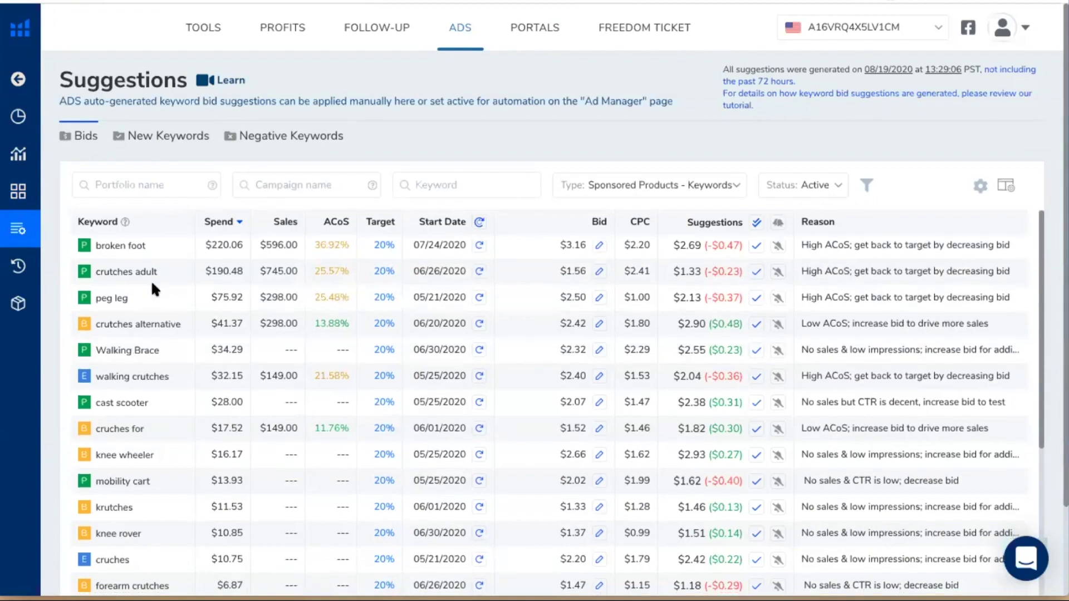
pyautogui.scroll(-3, 151, 280)
pyautogui.scroll(4, 139, 267)
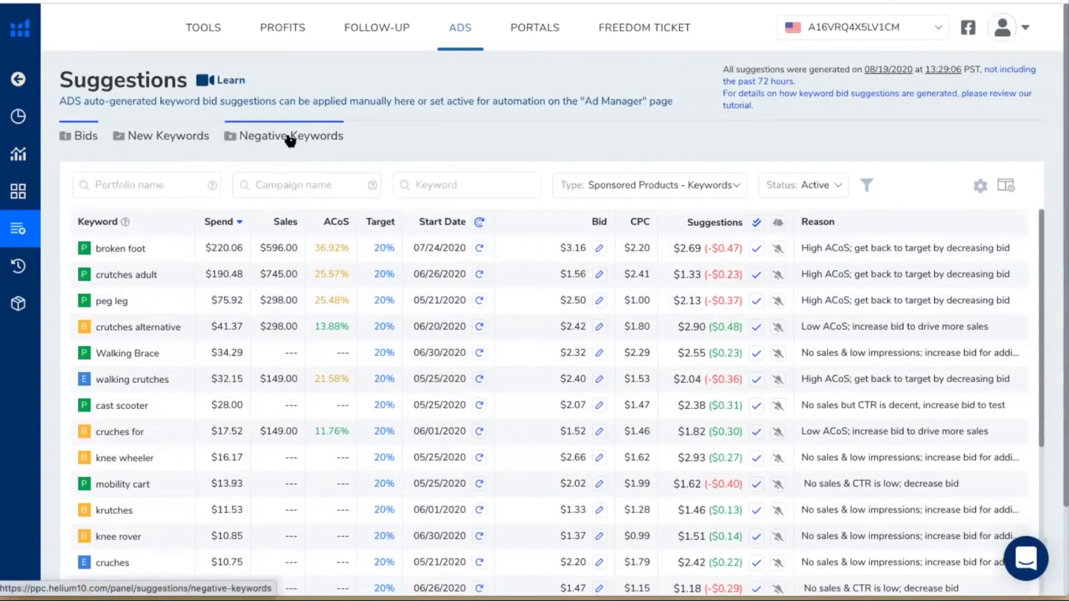
pyautogui.click(163, 140)
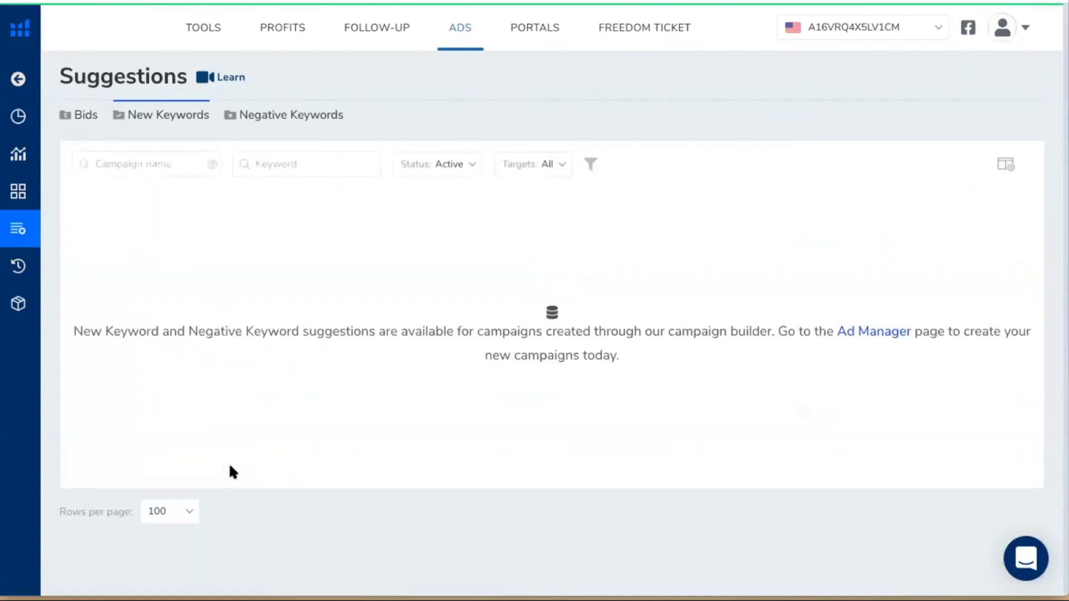
pyautogui.click(298, 114)
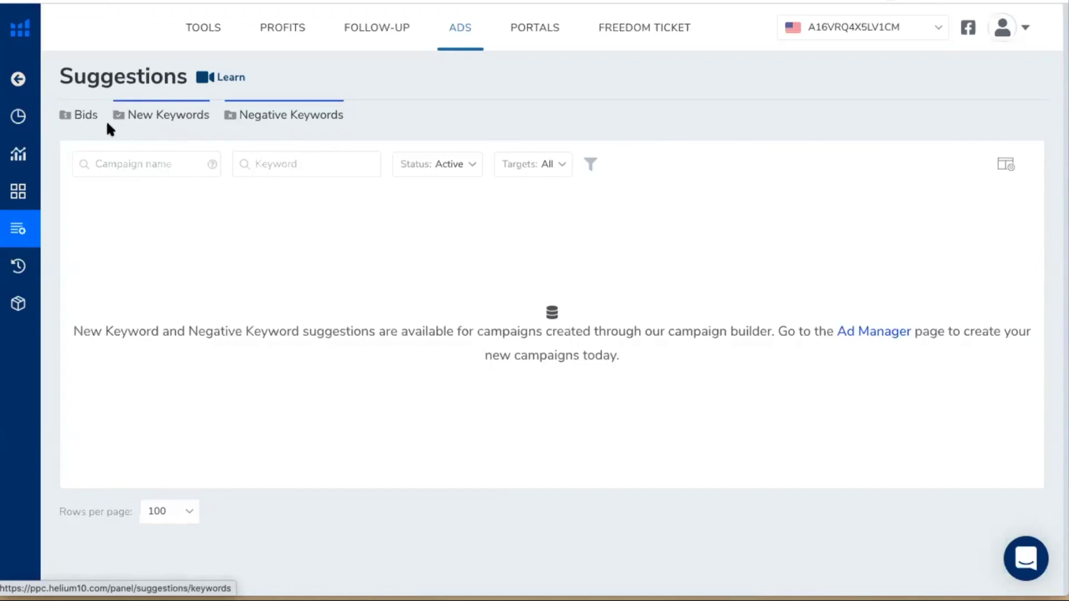
pyautogui.click(85, 115)
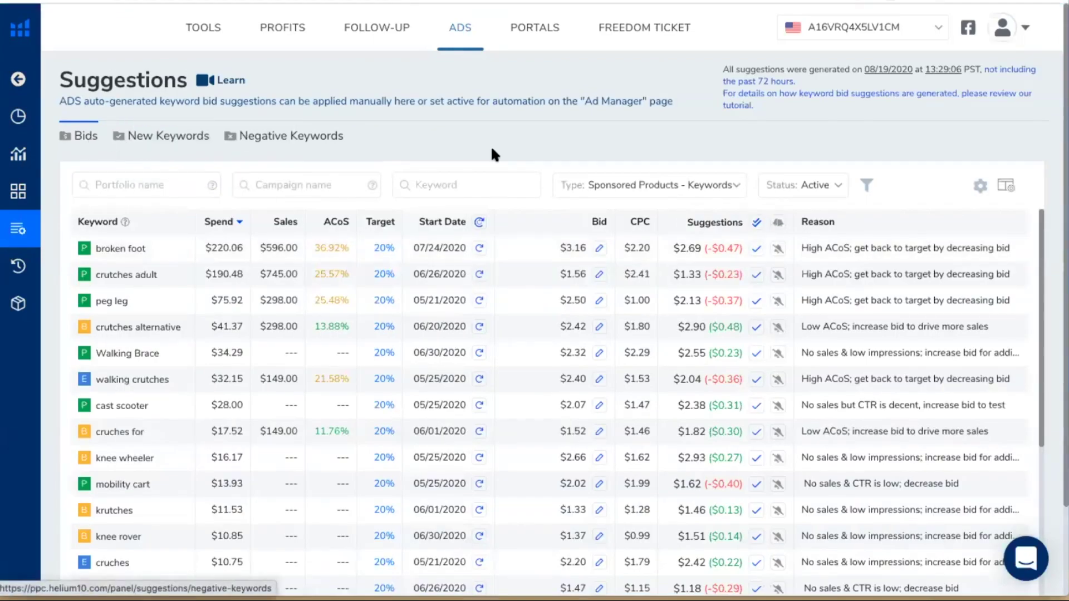
# Step: Examine the bid suggestions table, covering each keyword's spend, ACoS, suggested bid and reason
pyautogui.scroll(-5, 265, 399)
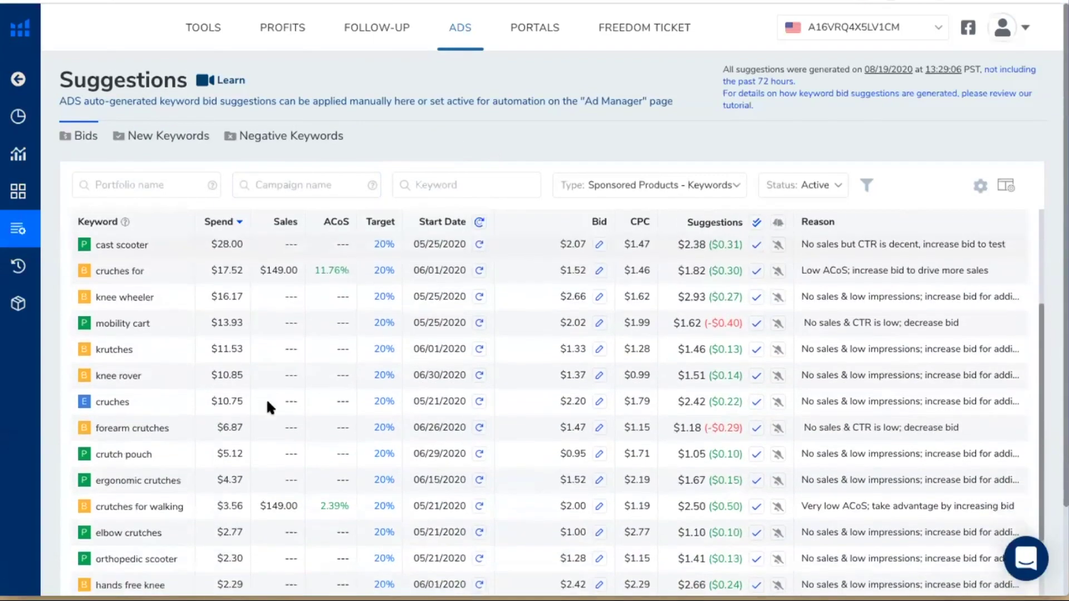
pyautogui.scroll(5, 310, 394)
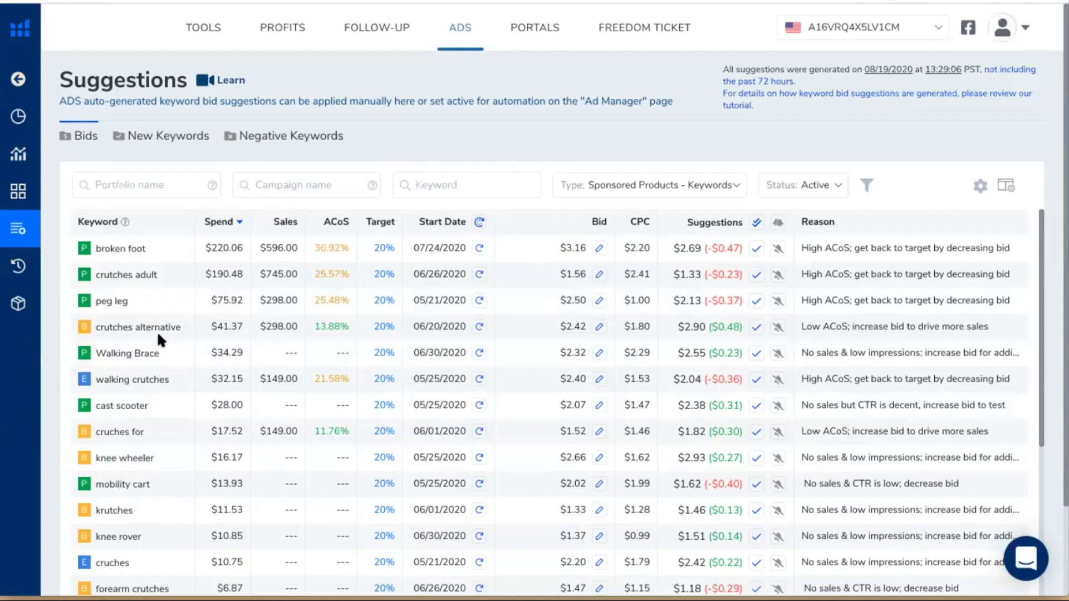
pyautogui.scroll(-3, 158, 332)
pyautogui.scroll(5, 158, 330)
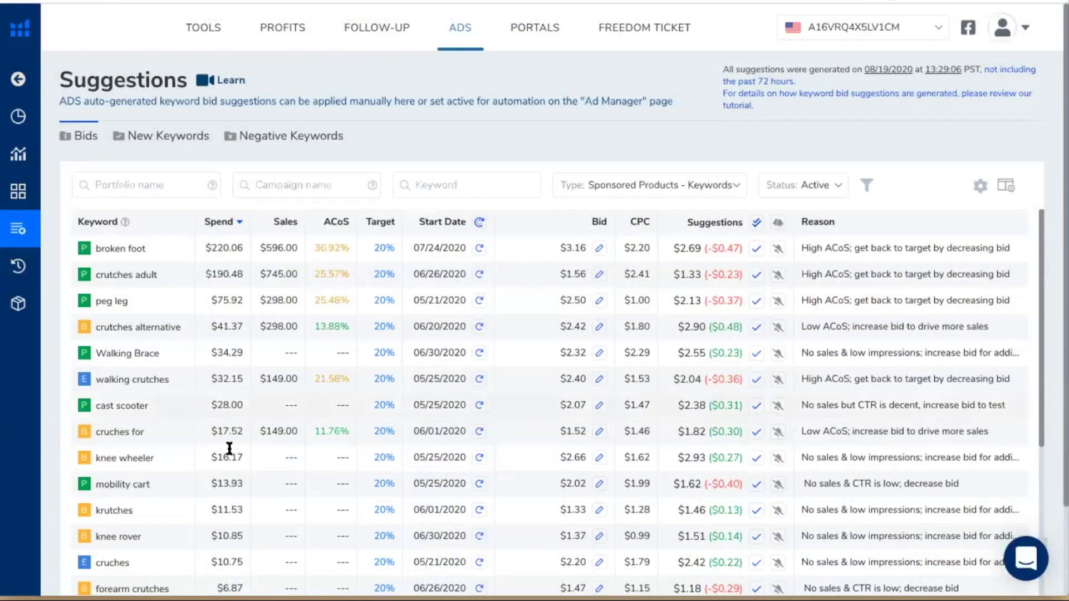
pyautogui.scroll(-5, 246, 312)
pyautogui.scroll(-2, 212, 327)
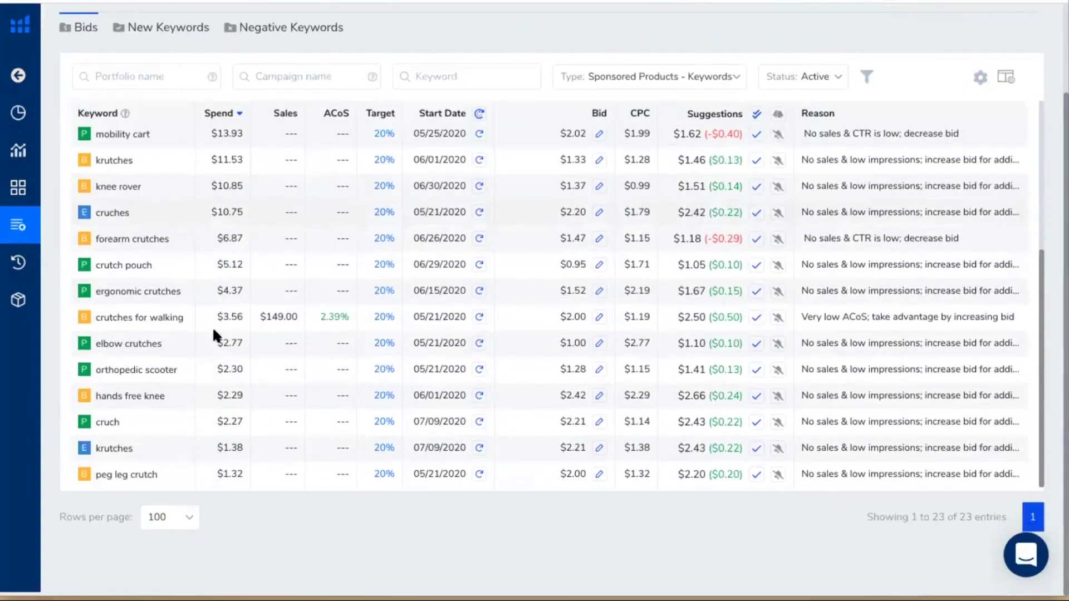
pyautogui.scroll(3, 212, 326)
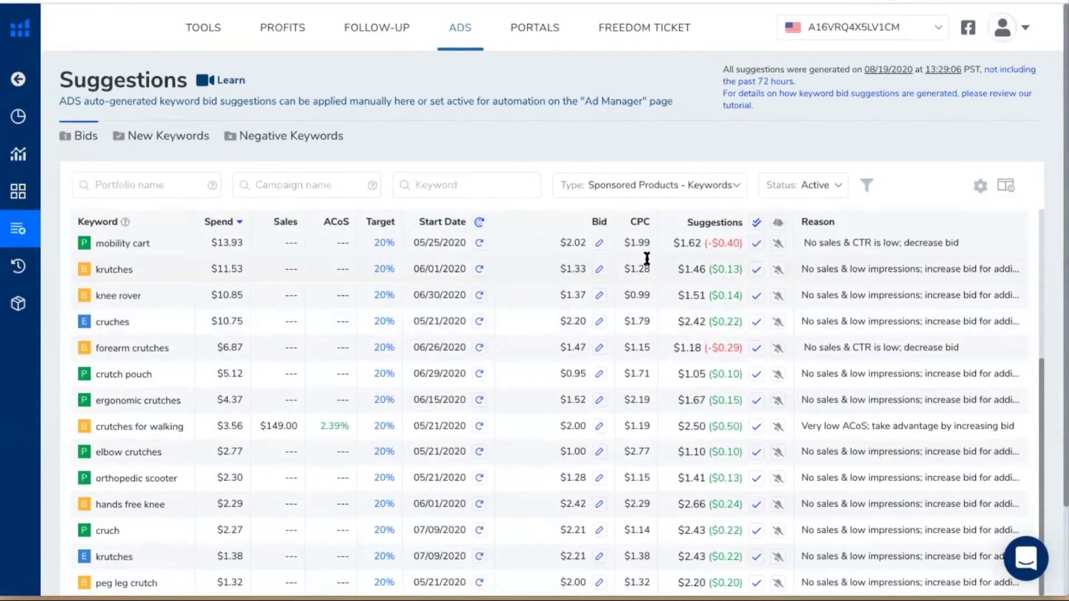
# Step: Accept the suggested bids for "broken foot" and "crutches adult", extend this to all keywords, and discard the changes
pyautogui.scroll(5, 501, 326)
pyautogui.click(756, 249)
pyautogui.click(757, 308)
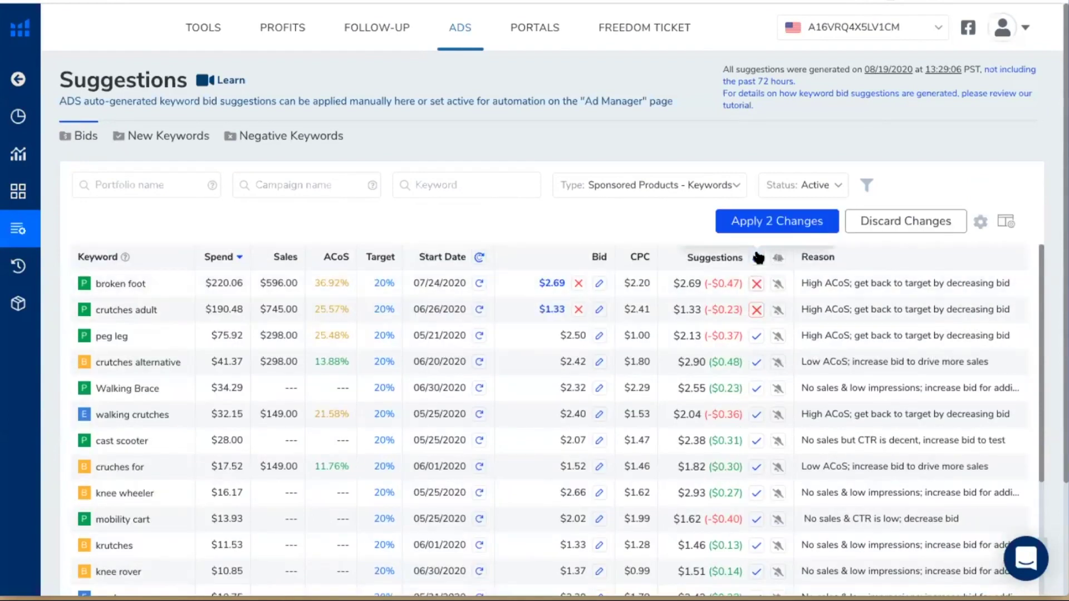
pyautogui.click(757, 258)
pyautogui.scroll(-3, 644, 236)
pyautogui.scroll(3, 644, 236)
pyautogui.click(871, 221)
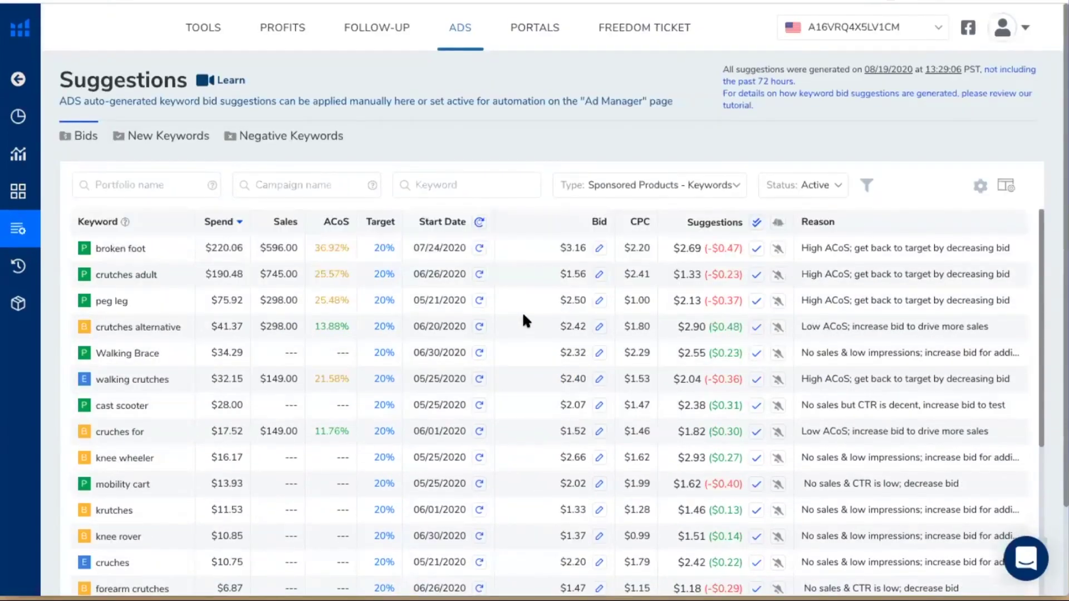
# Step: Return to the Ad Manager and view the campaigns' automation settings
pyautogui.click(99, 185)
pyautogui.click(55, 192)
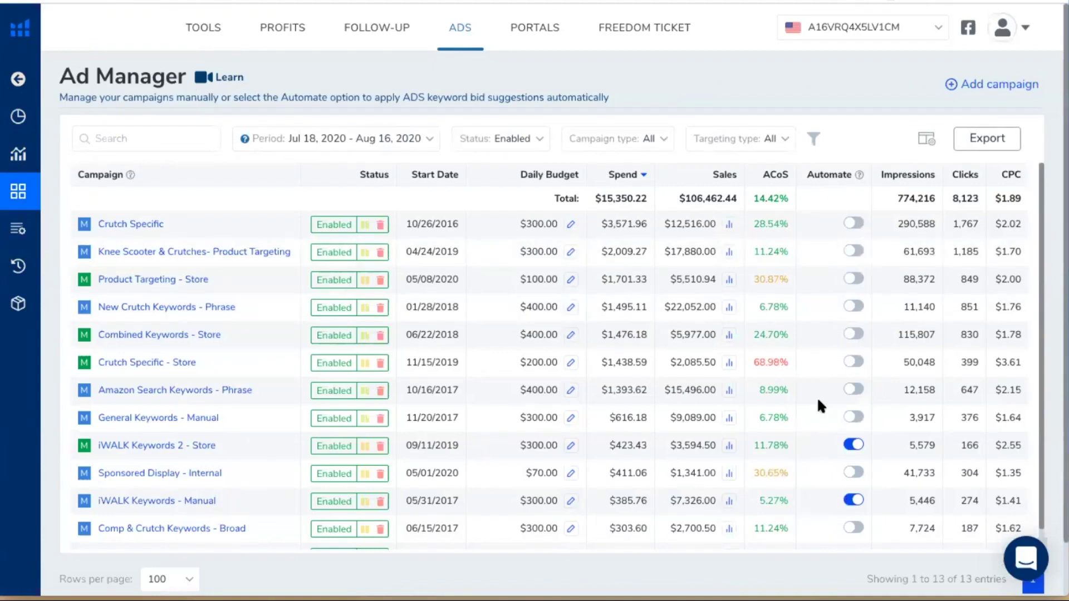
pyautogui.scroll(-1, 817, 397)
pyautogui.scroll(1, 824, 407)
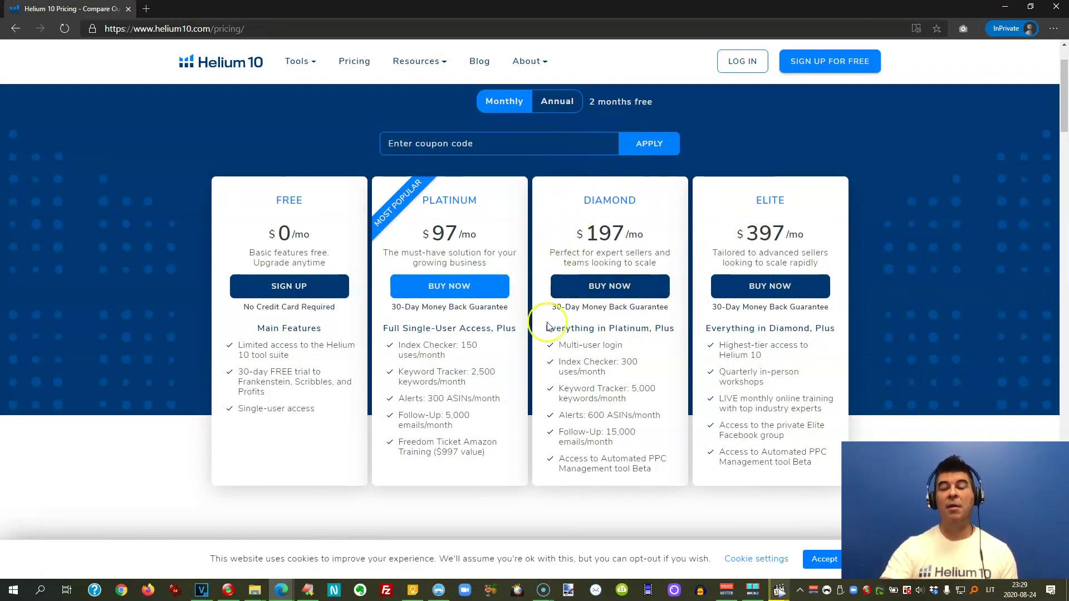
# Step: On the Helium 10 pricing page, highlight the Automated PPC Management tool Beta feature under the Diamond and Elite plans
pyautogui.moveTo(554, 463); pyautogui.dragTo(638, 469)
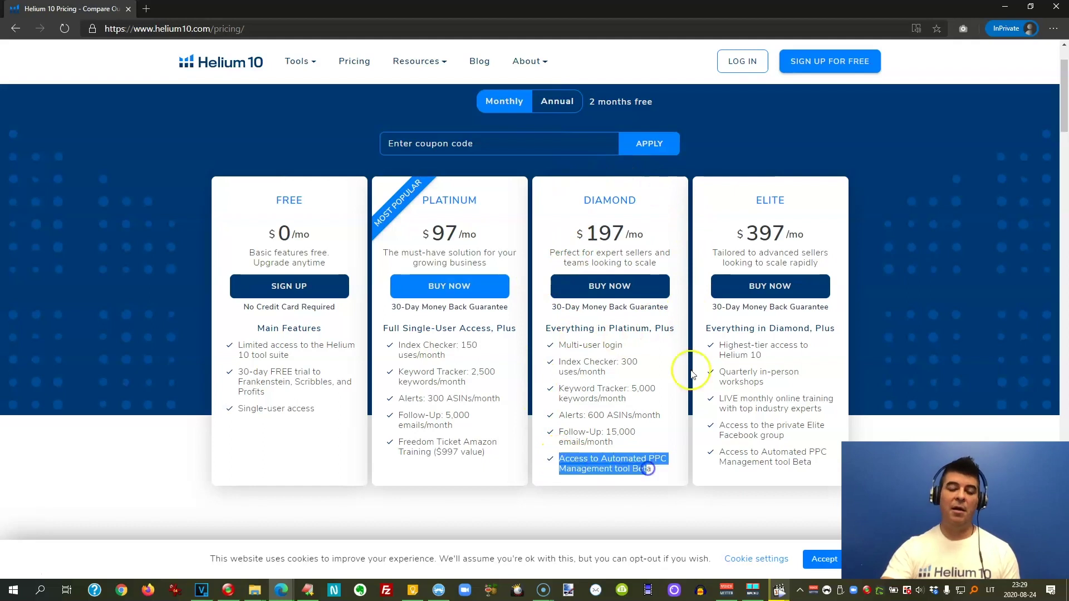
pyautogui.moveTo(716, 452); pyautogui.dragTo(833, 461)
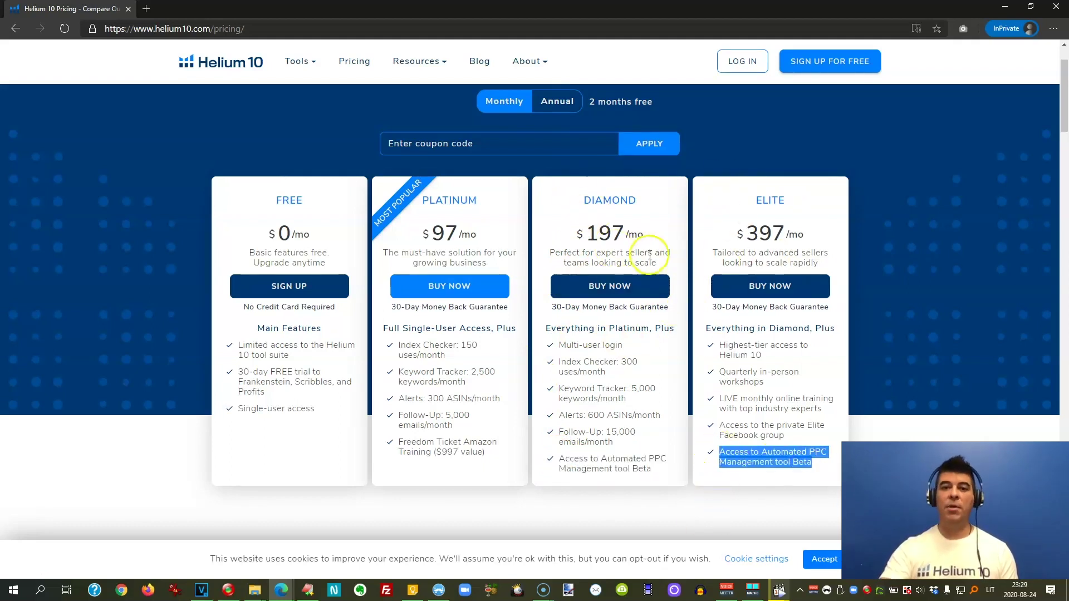
pyautogui.click(687, 248)
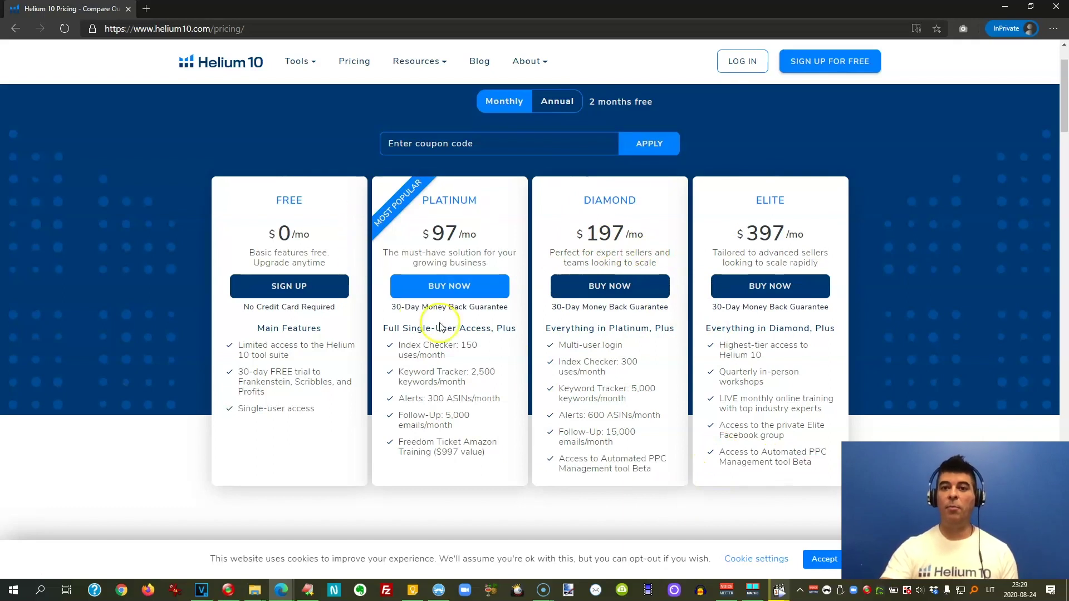